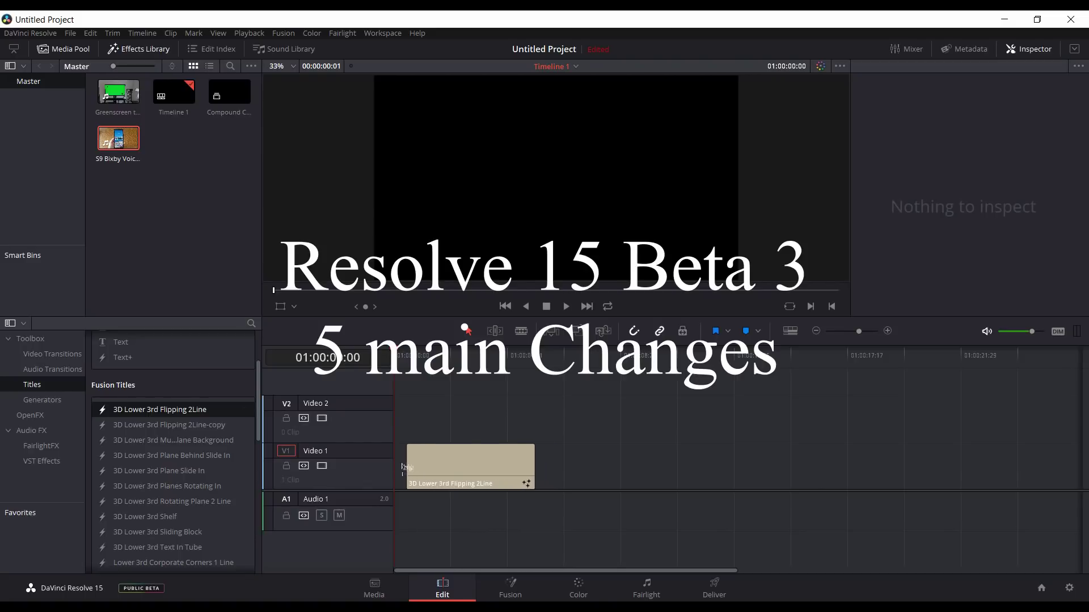
Add a Transparent Background title on Video 2 above the 3D Lower 3rd Flipping 2Line clip and select it
{"action": "left_click", "coordinate": [423, 355]}
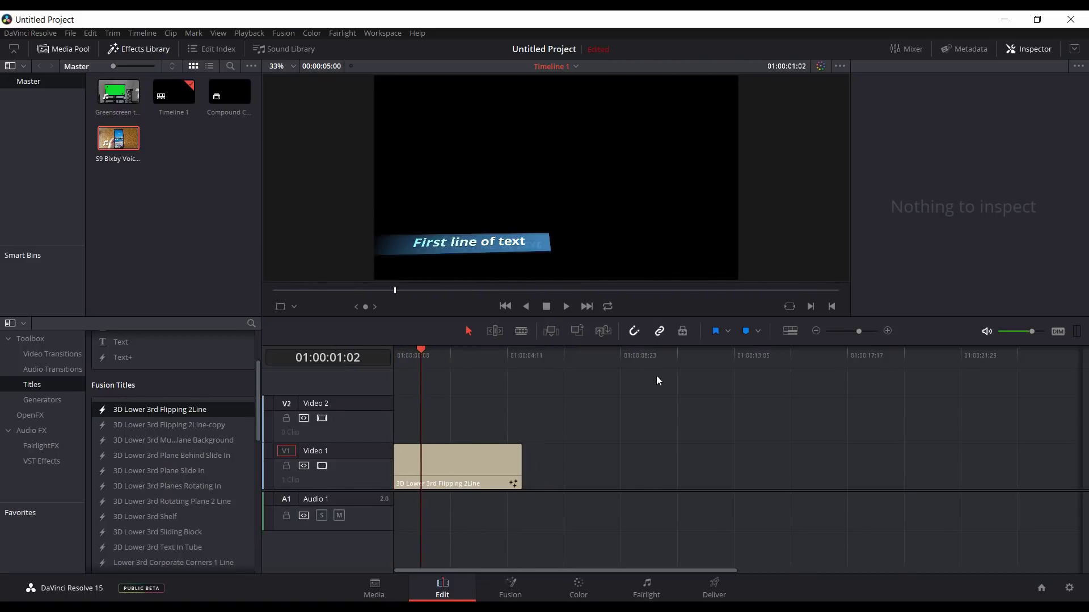
{"action": "key", "text": "shift+v"}
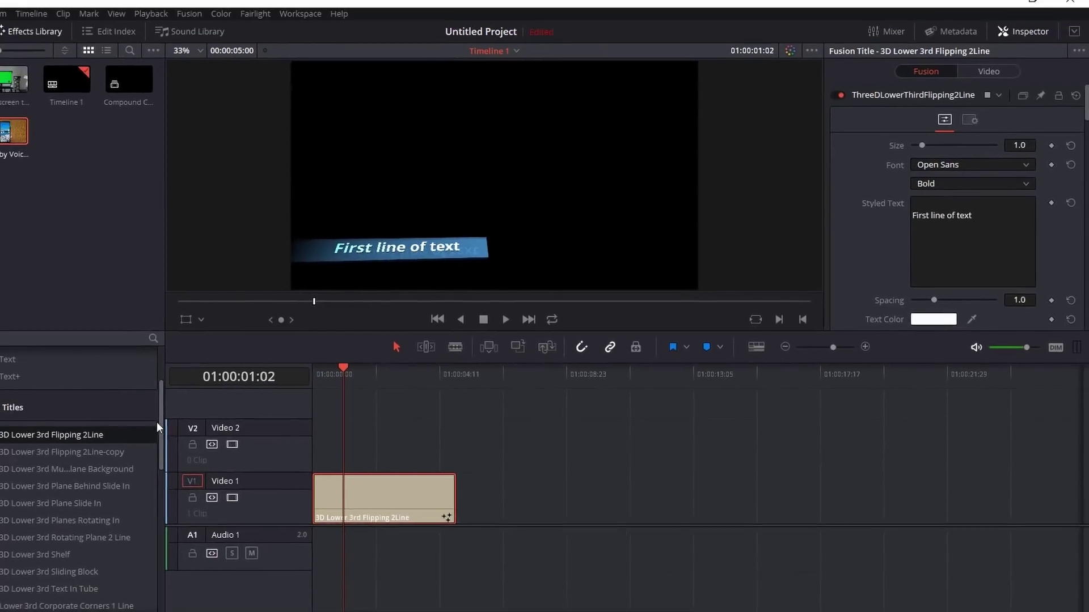
{"action": "left_click_drag", "start_coordinate": [217, 417], "coordinate": [284, 542]}
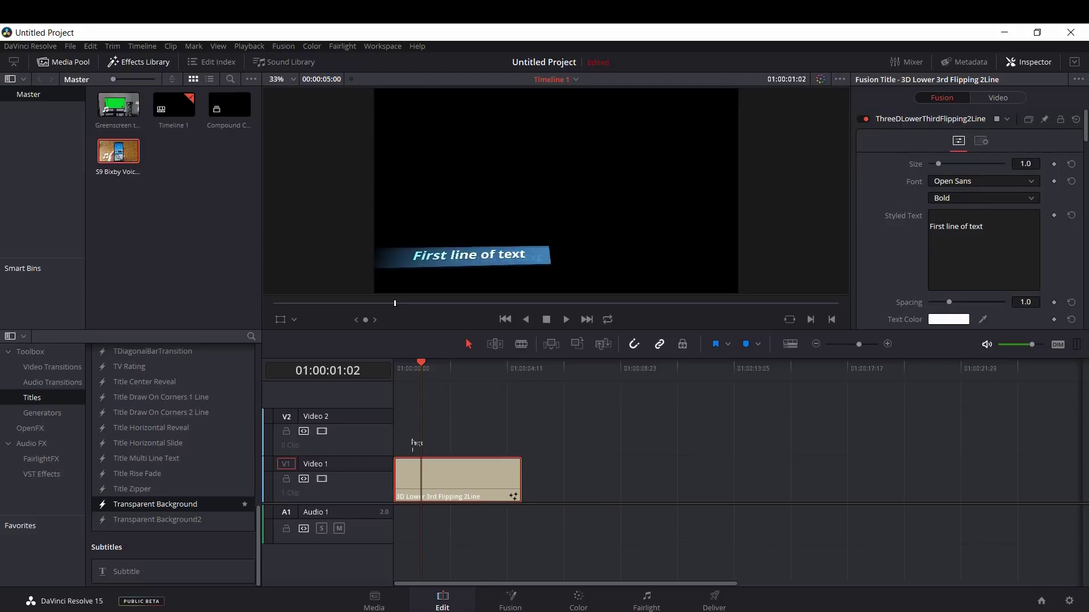
{"action": "left_click_drag", "start_coordinate": [417, 443], "coordinate": [399, 443]}
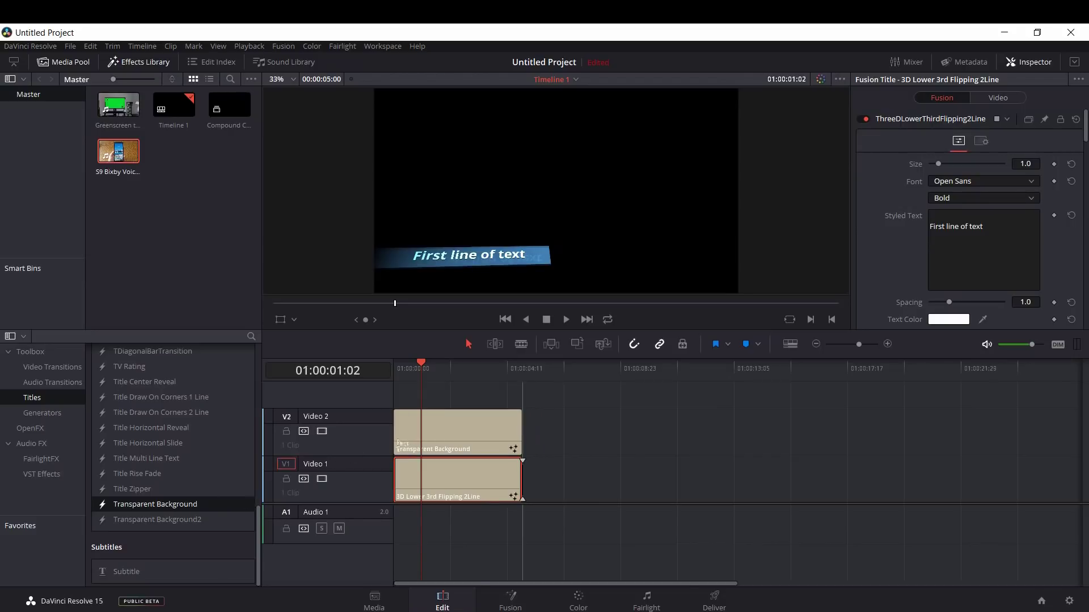
{"action": "left_click", "coordinate": [459, 440]}
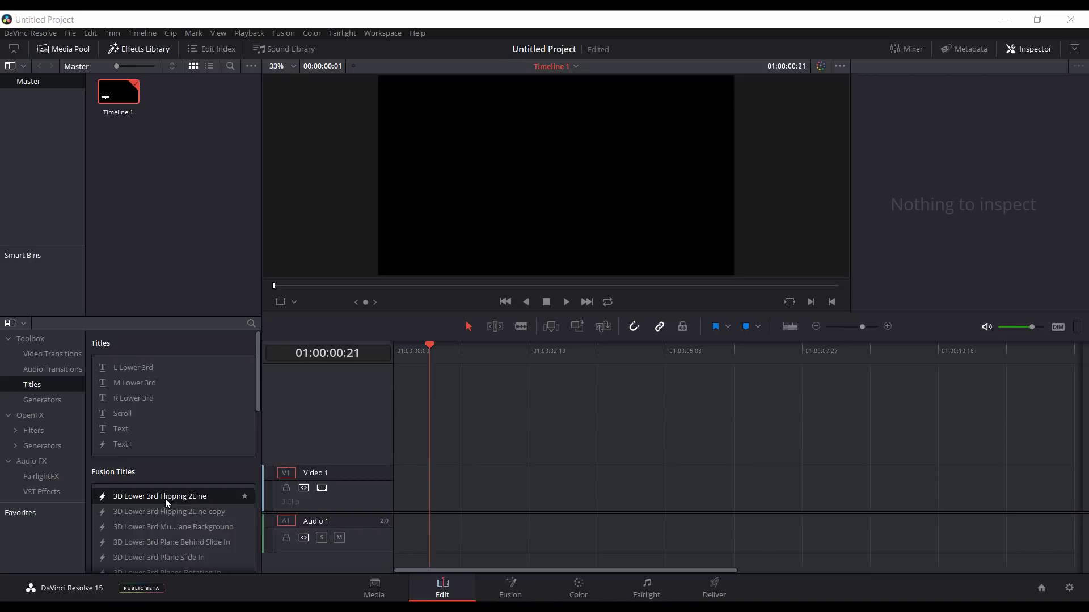
Add the 3D Lower 3rd Flipping 2Line title at the start of Video 1, preview it near 01:00:00:24, and select it
{"action": "left_click_drag", "start_coordinate": [165, 503], "coordinate": [399, 485]}
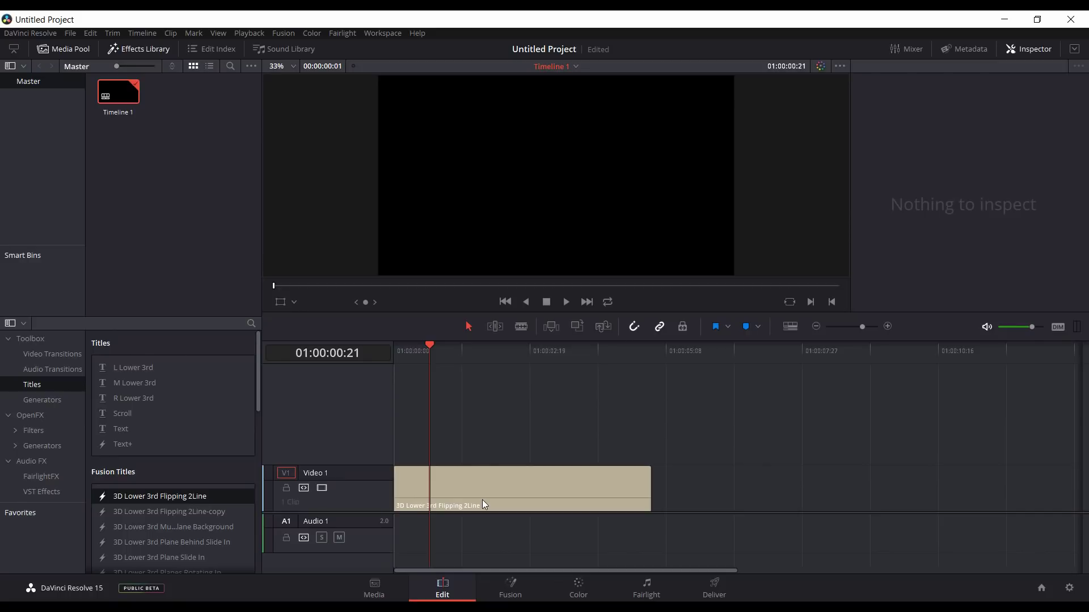
{"action": "left_click", "coordinate": [434, 348]}
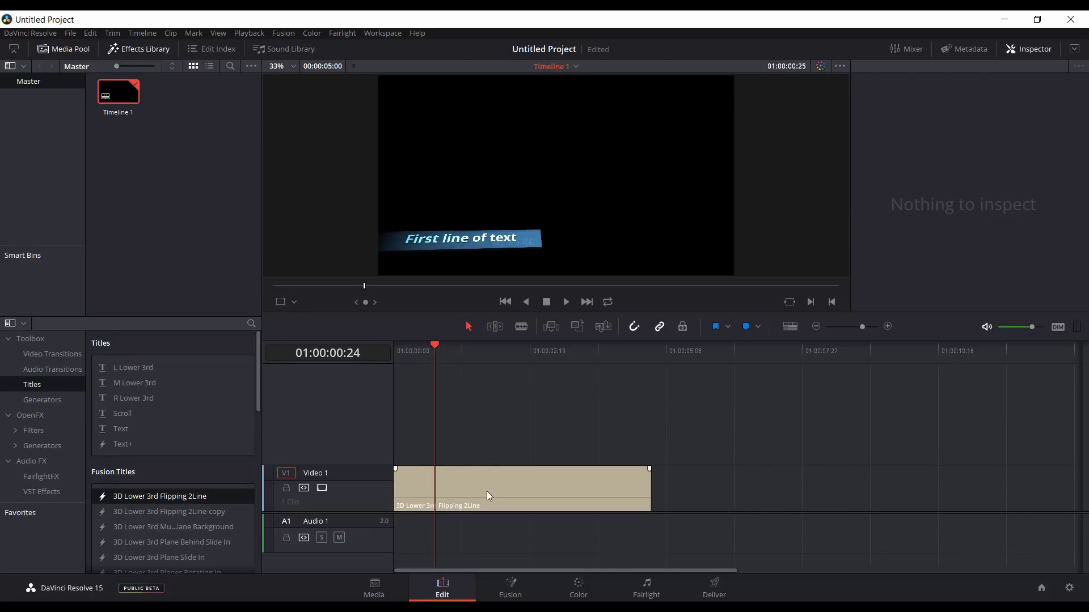
{"action": "left_click", "coordinate": [485, 497]}
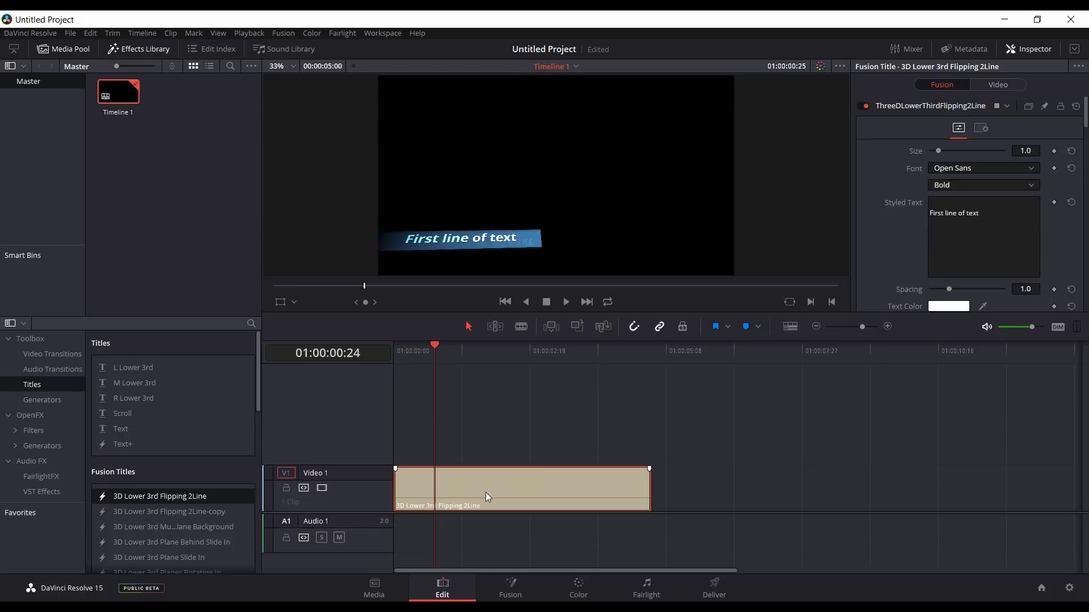
Replace the lower third's first line of text with "Resolve 14"
{"action": "left_click", "coordinate": [987, 217]}
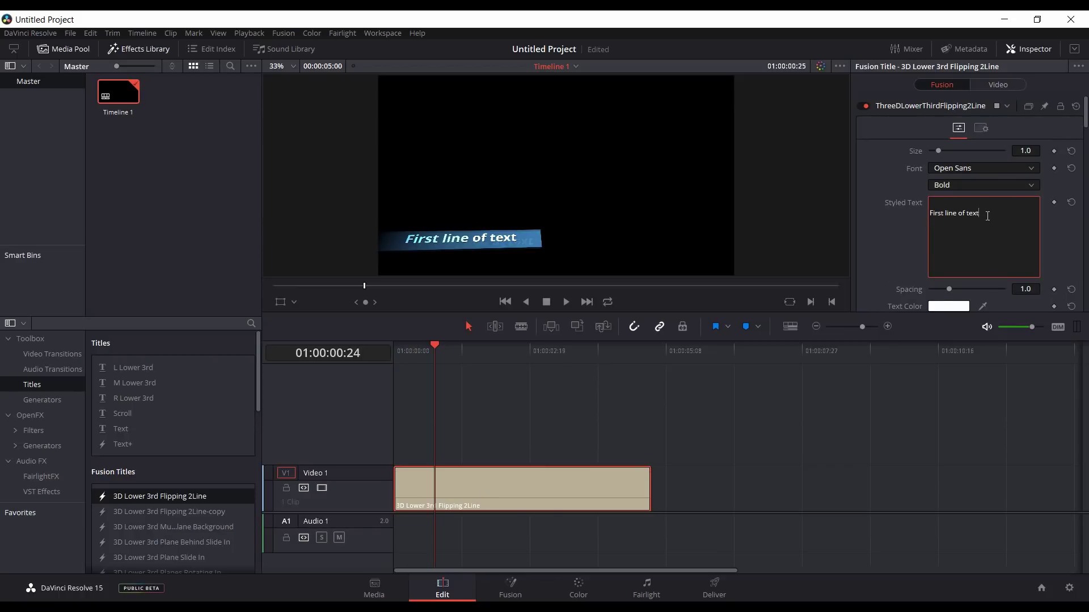
{"action": "key", "text": "BackSpace"}
{"action": "key", "text": "BackSpace"}
{"action": "key", "text": "BackSpace"}
{"action": "key", "text": "BackSpace"}
{"action": "key", "text": "BackSpace"}
{"action": "key", "text": "BackSpace"}
{"action": "key", "text": "BackSpace"}
{"action": "key", "text": "BackSpace"}
{"action": "key", "text": "BackSpace"}
{"action": "key", "text": "BackSpace"}
{"action": "key", "text": "BackSpace"}
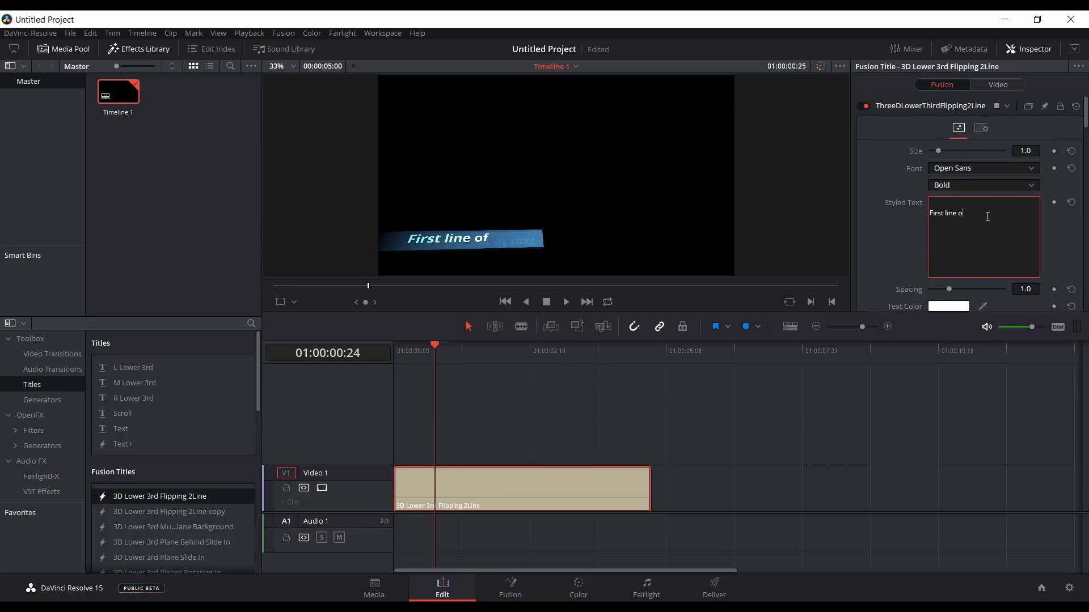
{"action": "key", "text": "BackSpace"}
{"action": "key", "text": "BackSpace"}
{"action": "key", "text": "BackSpace"}
{"action": "key", "text": "BackSpace"}
{"action": "key", "text": "BackSpace"}
{"action": "key", "text": "BackSpace"}
{"action": "key", "text": "BackSpace"}
{"action": "type", "text": "Resolve "}
{"action": "type", "text": "15"}
{"action": "key", "text": "BackSpace"}
{"action": "type", "text": "4"}
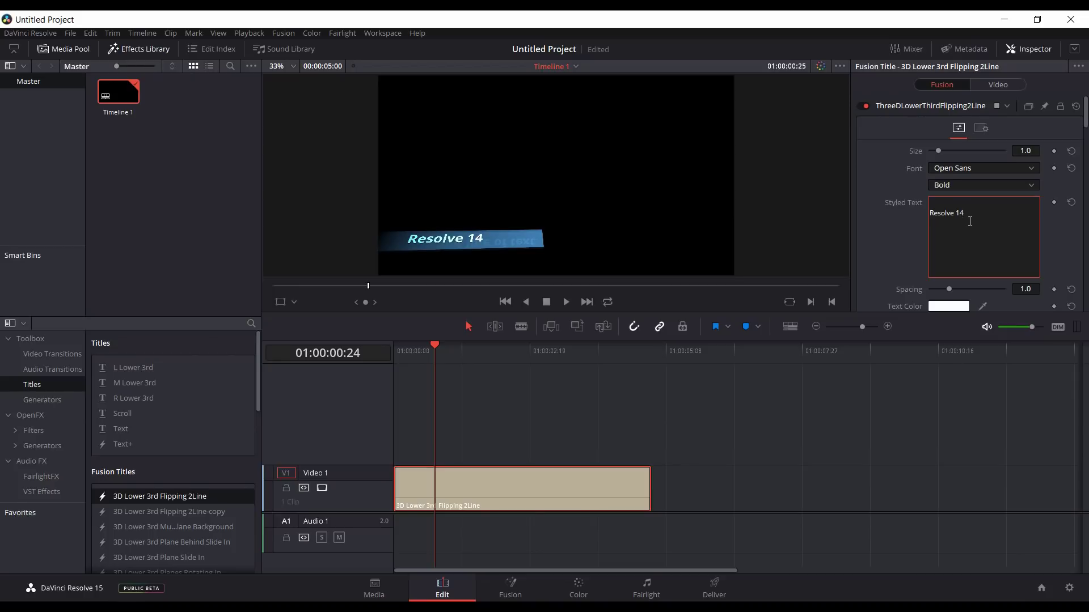
Disable and re-enable the lower third's Fusion title tool, and change its first line of text to "Resolve 15"
{"action": "left_click", "coordinate": [862, 106]}
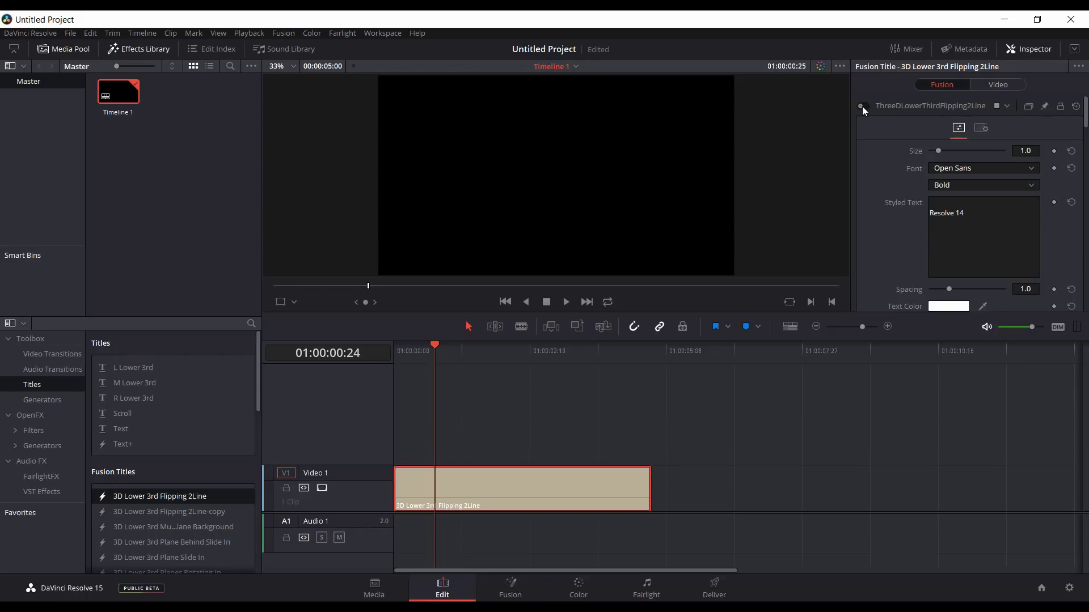
{"action": "left_click", "coordinate": [862, 106]}
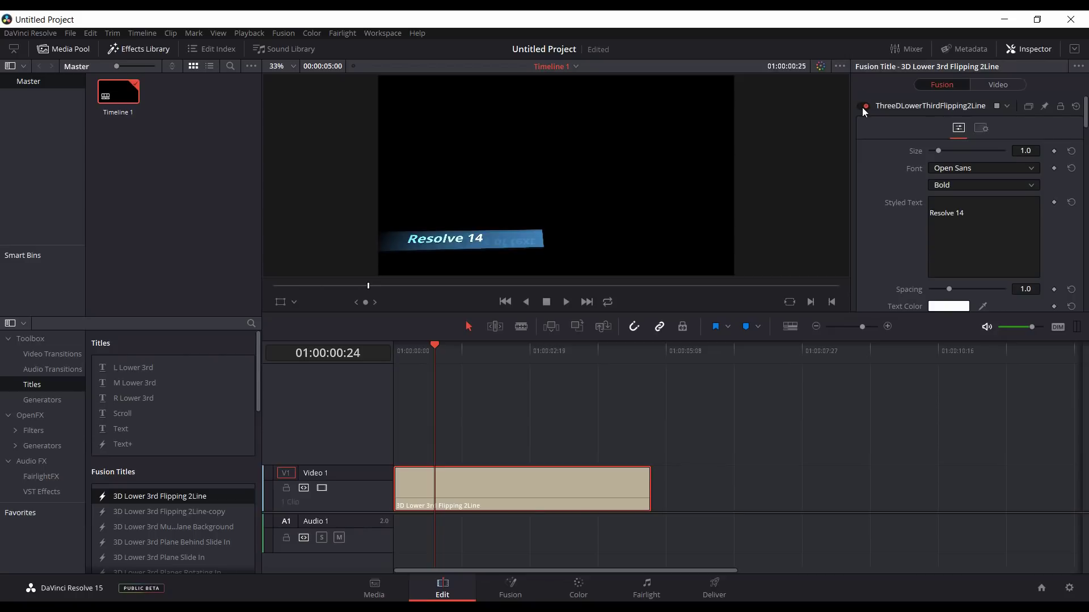
{"action": "left_click", "coordinate": [976, 215]}
{"action": "key", "text": "BackSpace"}
{"action": "type", "text": "5"}
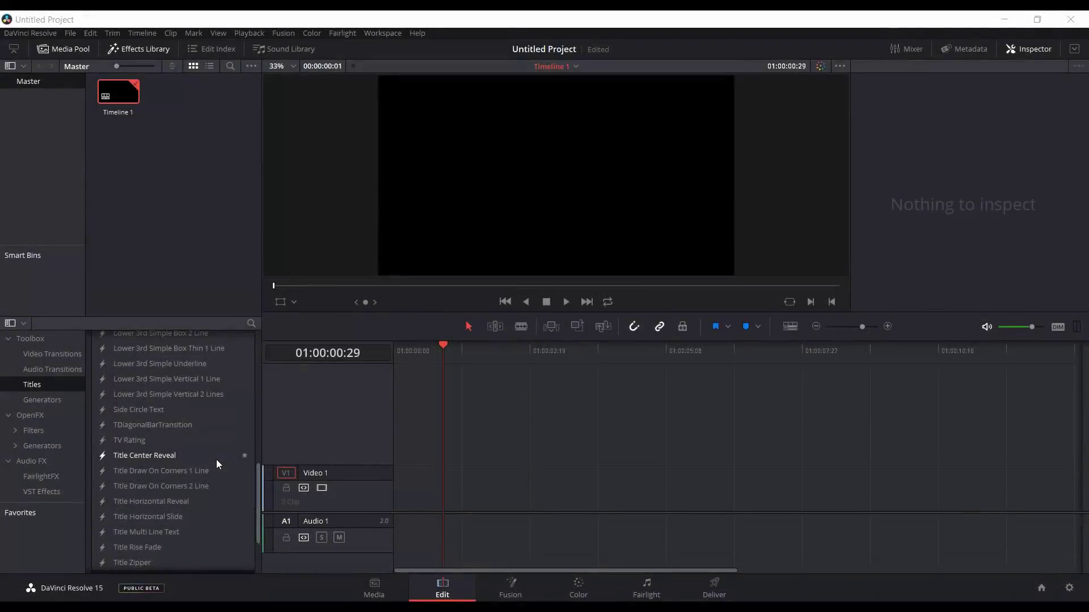
Add the TV Rating title at the start of Video 1, preview it at 01:00:01:14, and select it
{"action": "scroll", "coordinate": [216, 459], "scroll_direction": "down", "scroll_amount": 3}
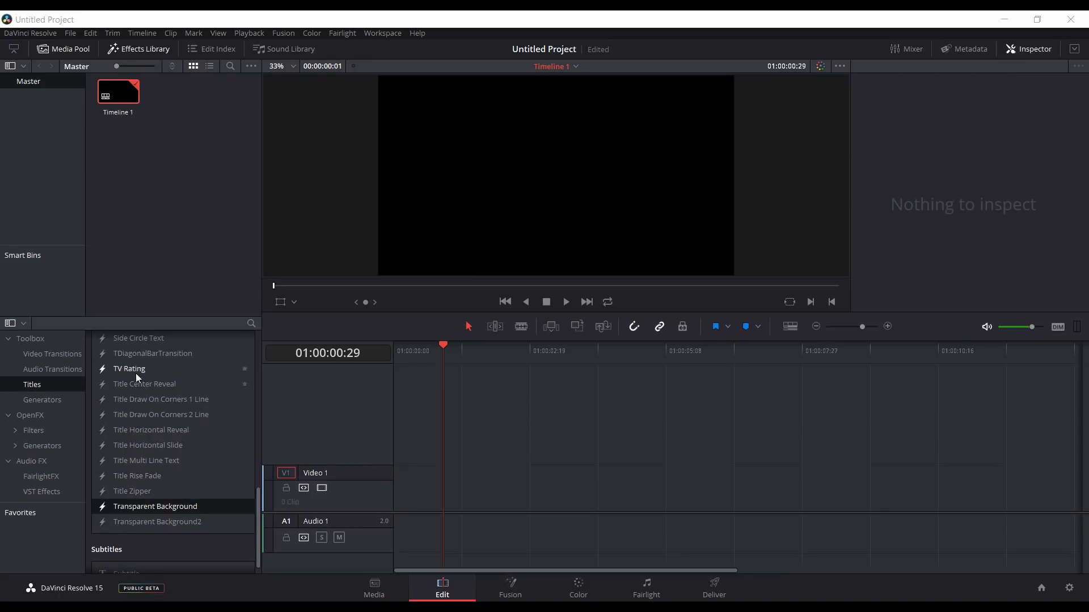
{"action": "left_click_drag", "start_coordinate": [170, 376], "coordinate": [402, 488]}
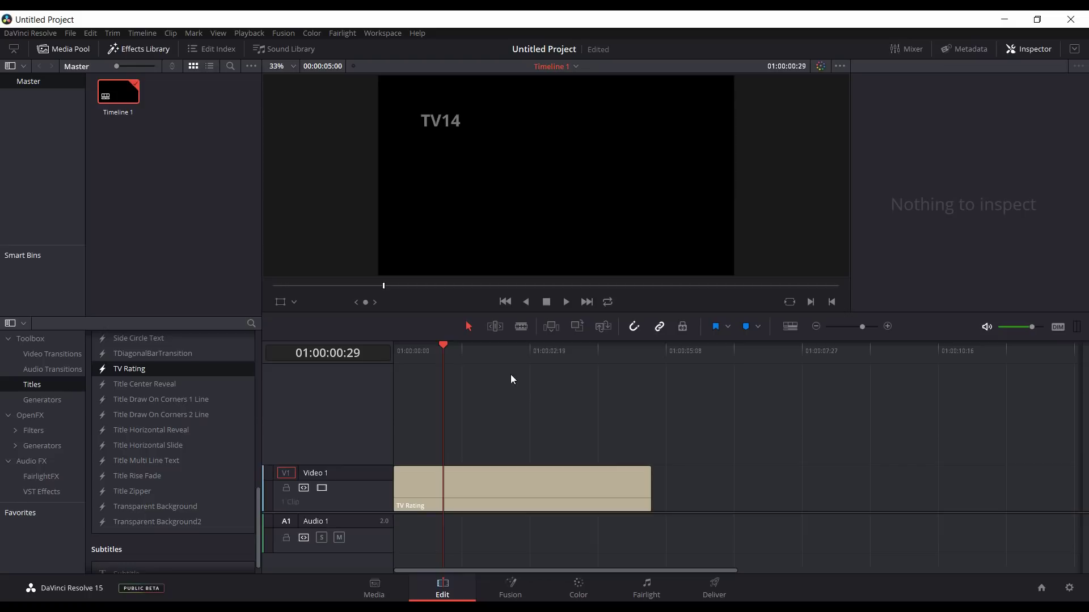
{"action": "left_click", "coordinate": [469, 349]}
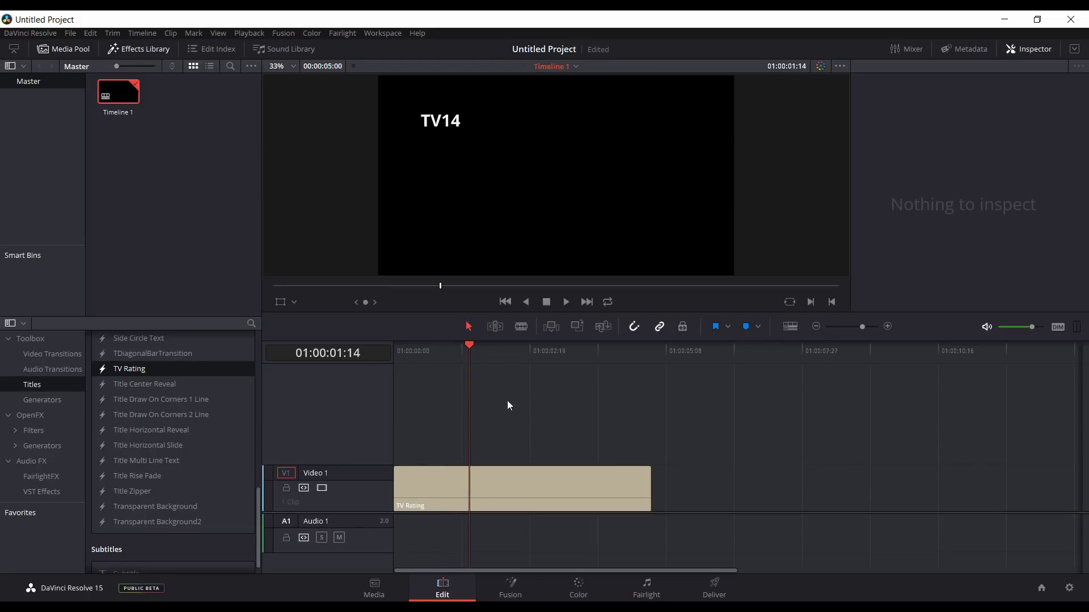
{"action": "left_click", "coordinate": [543, 480]}
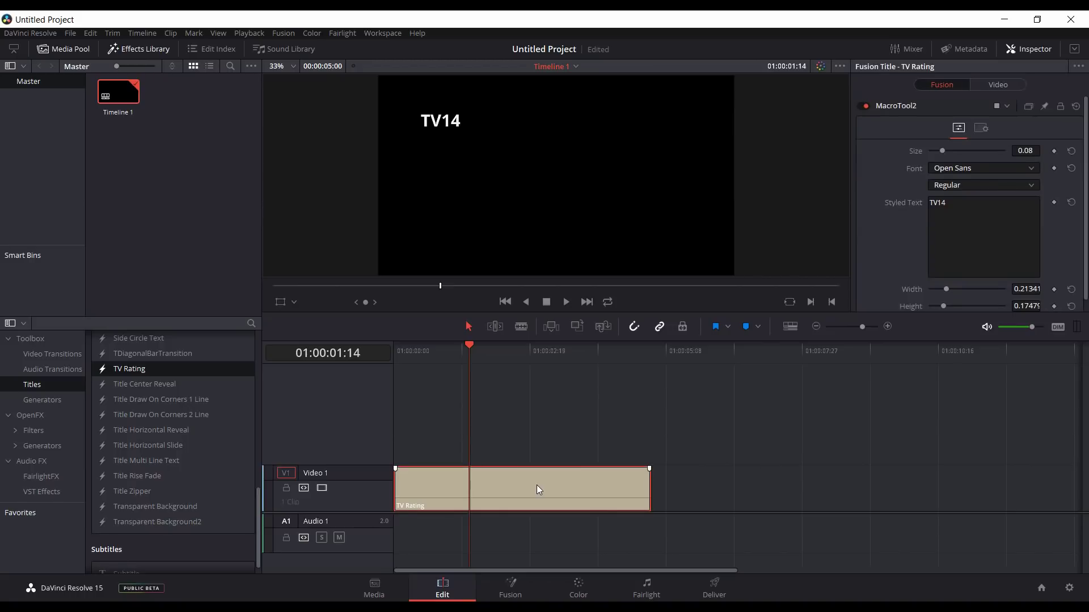
Toggle the TV Rating title's Fusion tool off and on to compare the preview
{"action": "left_click", "coordinate": [862, 106]}
{"action": "left_click", "coordinate": [862, 106]}
{"action": "left_click", "coordinate": [862, 106]}
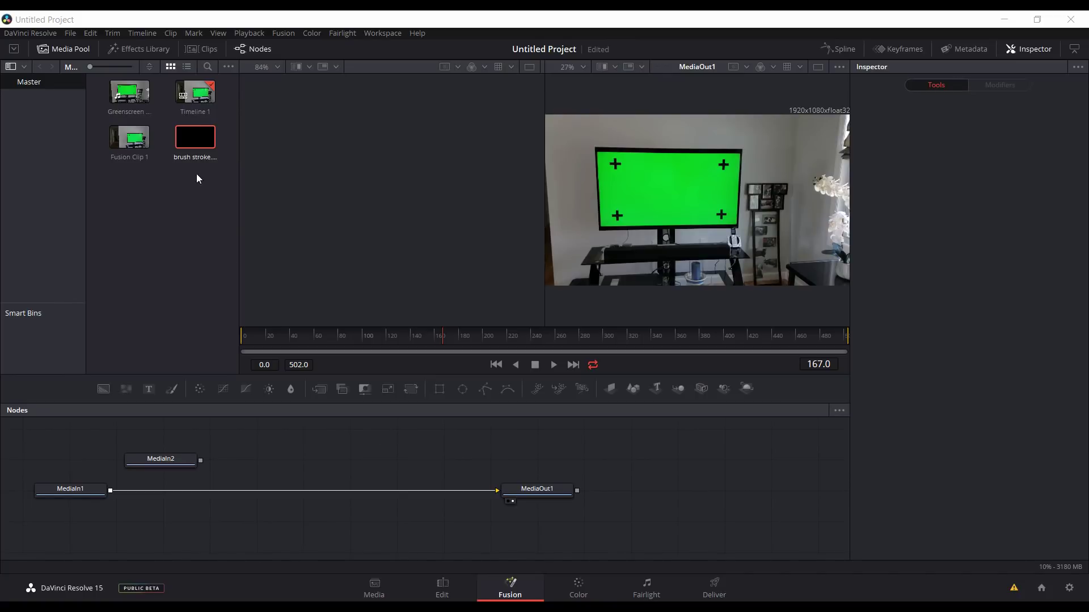
Add brush stroke.png to the node graph as a new media input, and view it in the first viewer at frame 0
{"action": "mouse_move", "coordinate": [188, 140]}
{"action": "left_mouse_down"}
{"action": "mouse_move", "coordinate": [262, 439]}
{"action": "mouse_move", "coordinate": [289, 470]}
{"action": "left_mouse_up"}
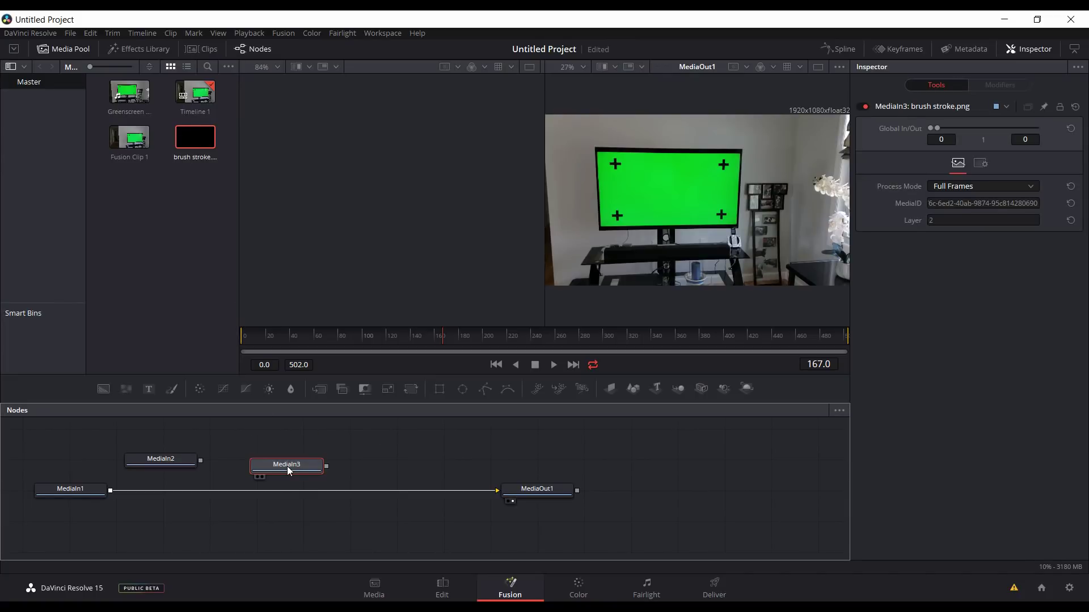
{"action": "key", "text": "1"}
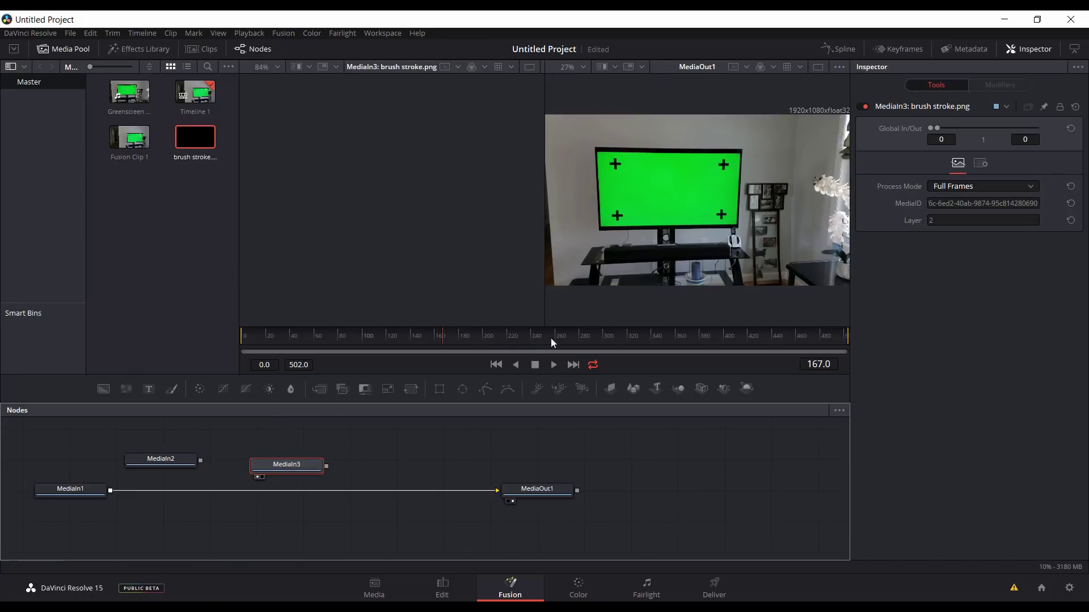
{"action": "left_click", "coordinate": [497, 365]}
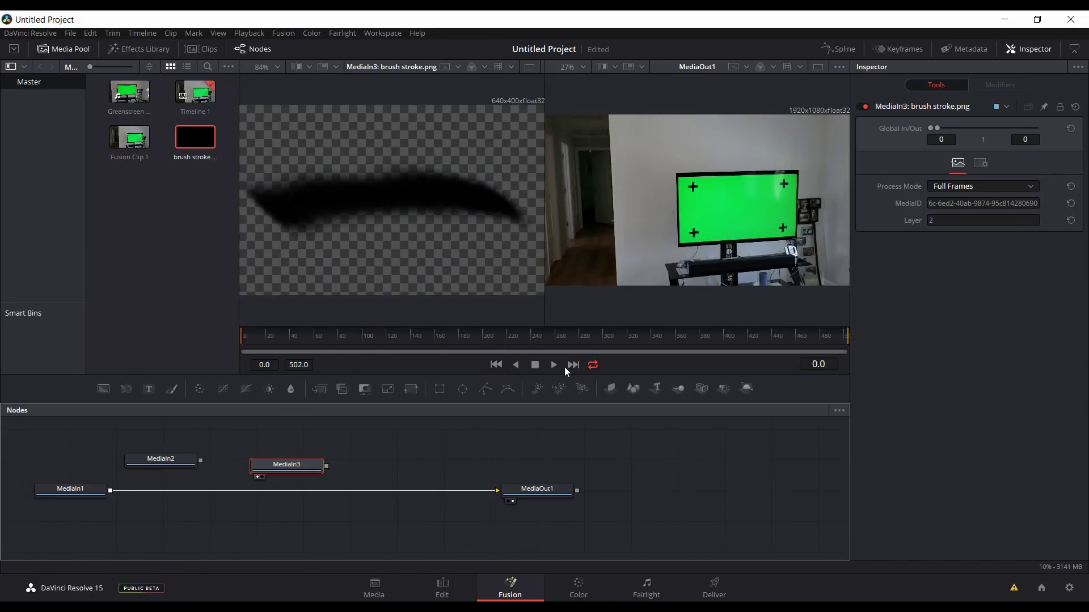
Step back and forth between frames 0 and 1 to check how long the brush stroke image lasts
{"action": "scroll", "coordinate": [810, 368], "scroll_direction": "up", "scroll_amount": 1}
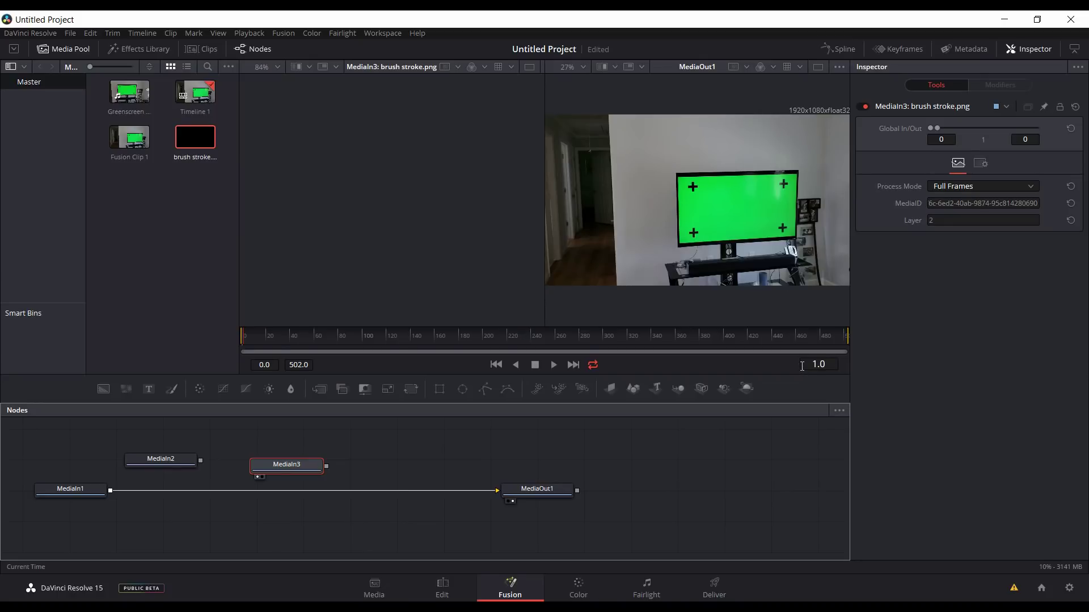
{"action": "scroll", "coordinate": [802, 365], "scroll_direction": "down", "scroll_amount": 1}
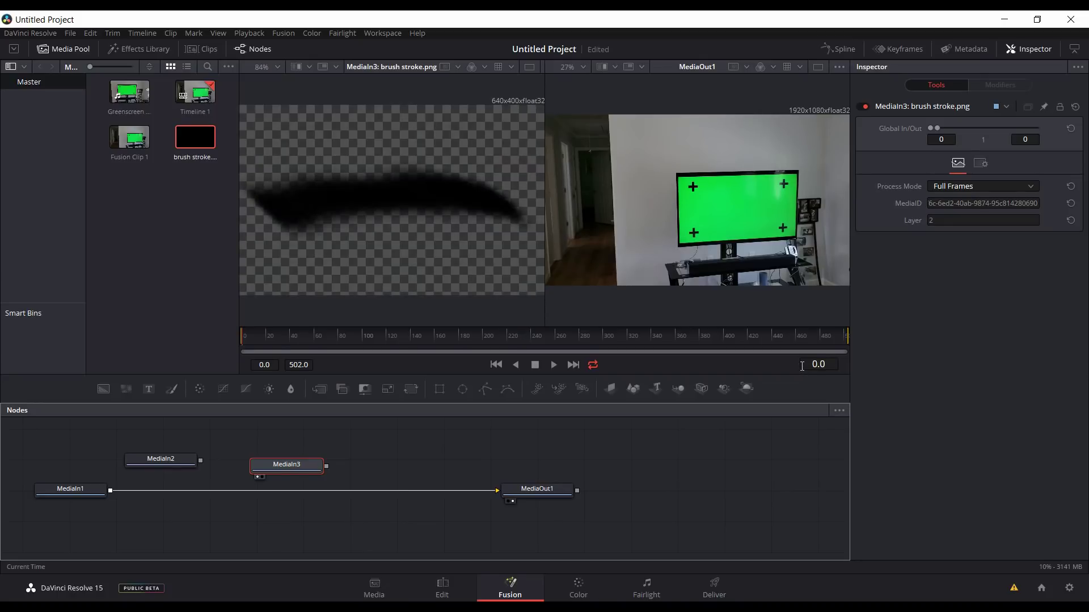
{"action": "scroll", "coordinate": [801, 366], "scroll_direction": "up", "scroll_amount": 1}
{"action": "scroll", "coordinate": [802, 366], "scroll_direction": "down", "scroll_amount": 1}
Add a Time Stretcher node after the brush stroke's MediaIn3 node and show its output in the first viewer
{"action": "key", "text": "shift+space"}
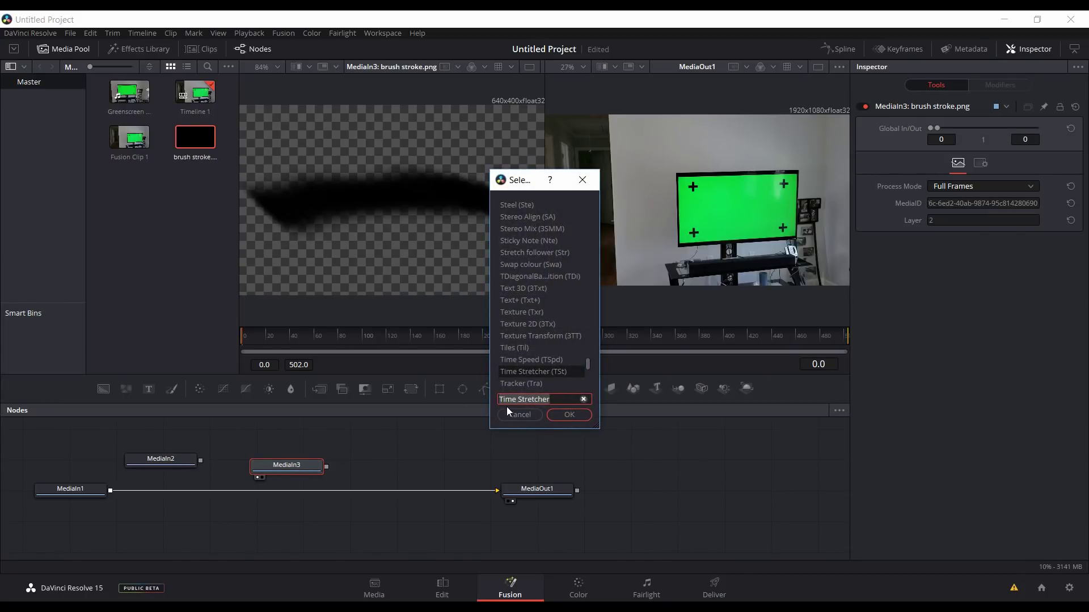
{"action": "left_click", "coordinate": [560, 415]}
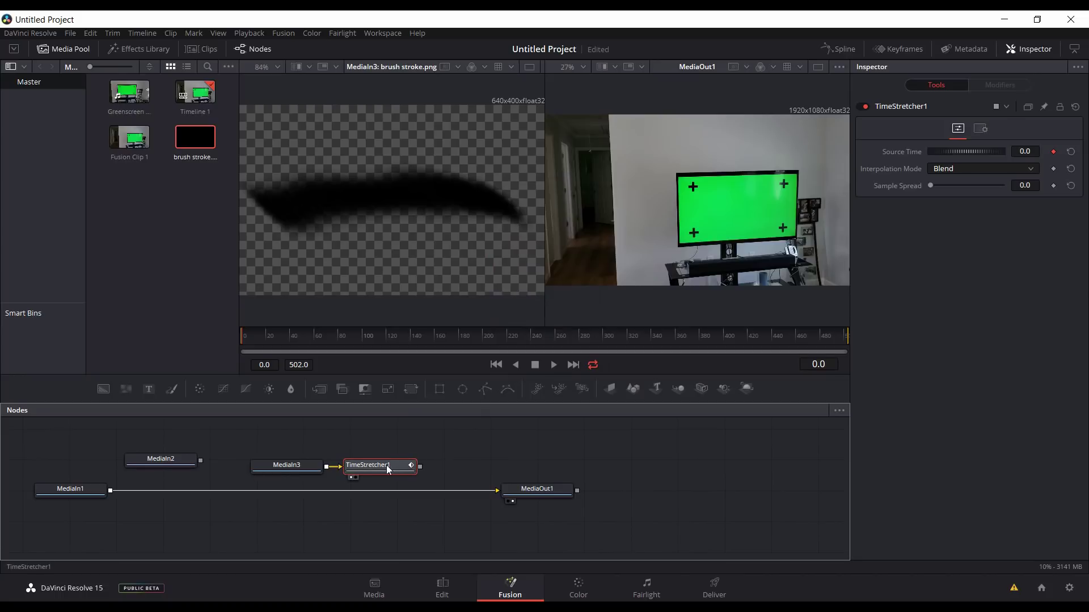
{"action": "key", "text": "1"}
Scrub through the composition, including frames 41, 192 and 52, to check the time-stretched brush stroke
{"action": "left_click", "coordinate": [291, 338]}
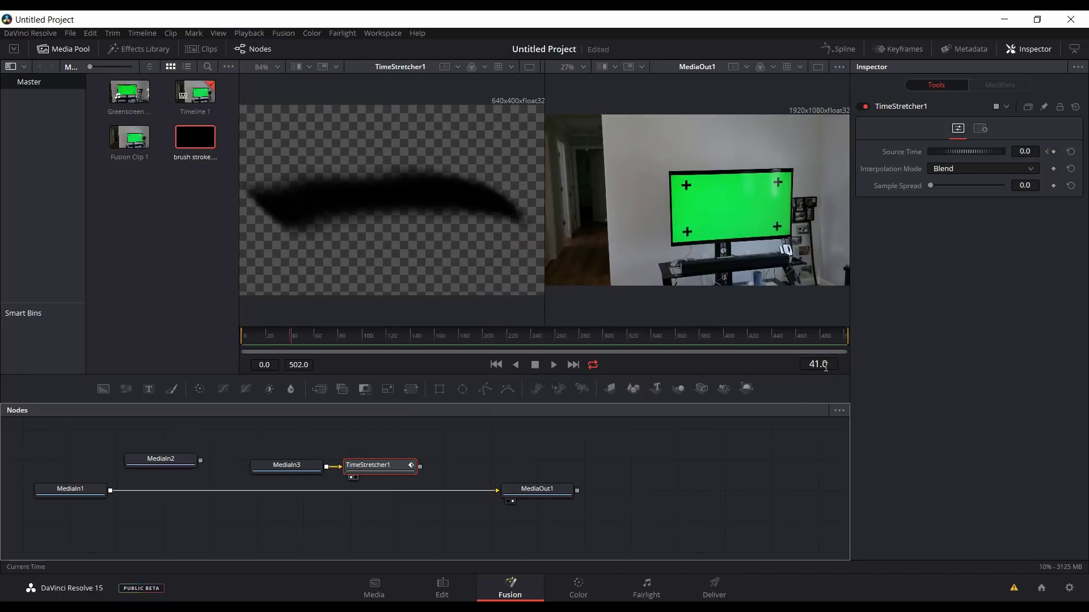
{"action": "left_click", "coordinate": [474, 334]}
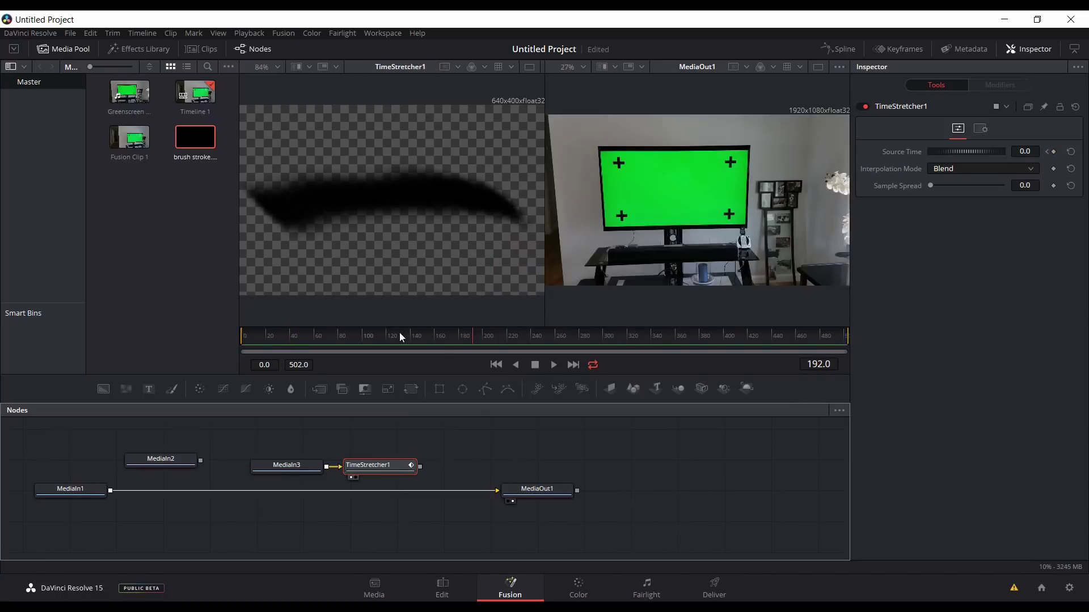
{"action": "left_click_drag", "start_coordinate": [399, 332], "coordinate": [304, 340]}
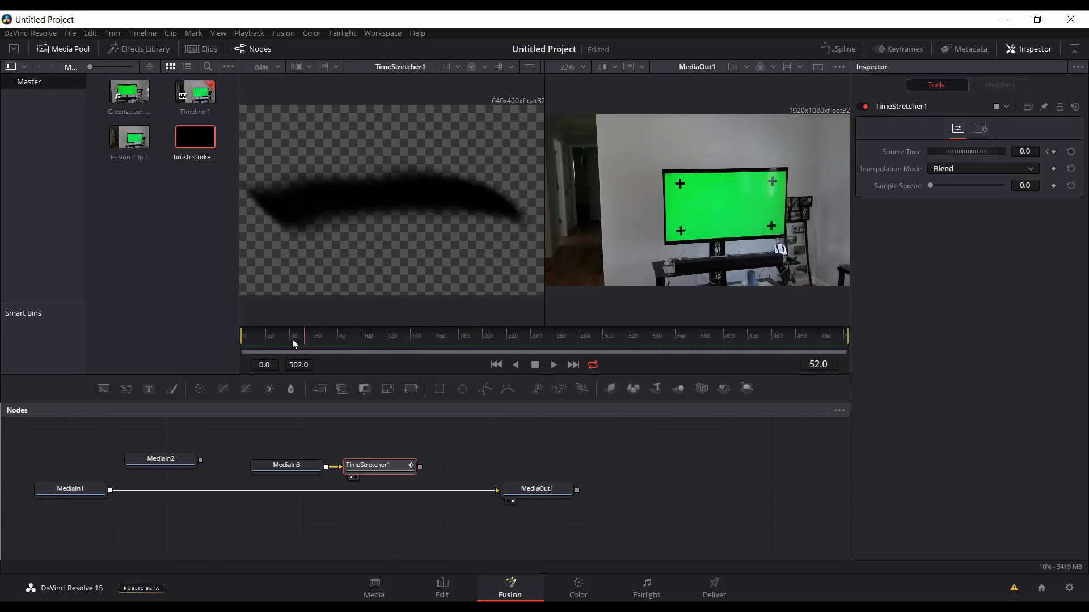
{"action": "left_click", "coordinate": [292, 342]}
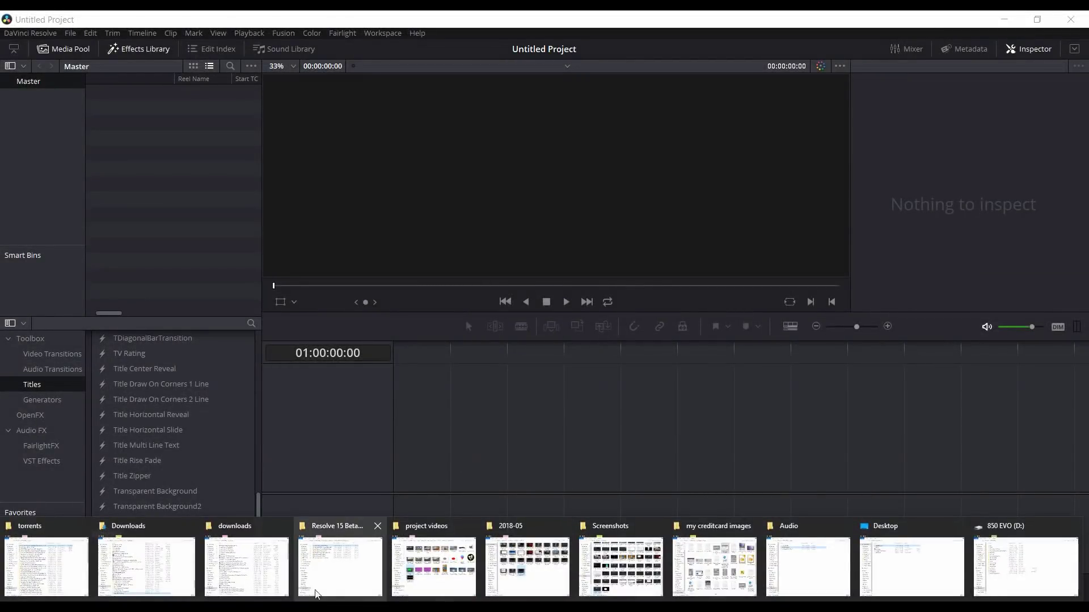
Import brush stroke.png from the project videos folder into the media pool and display the pool as thumbnails
{"action": "left_click", "coordinate": [434, 564]}
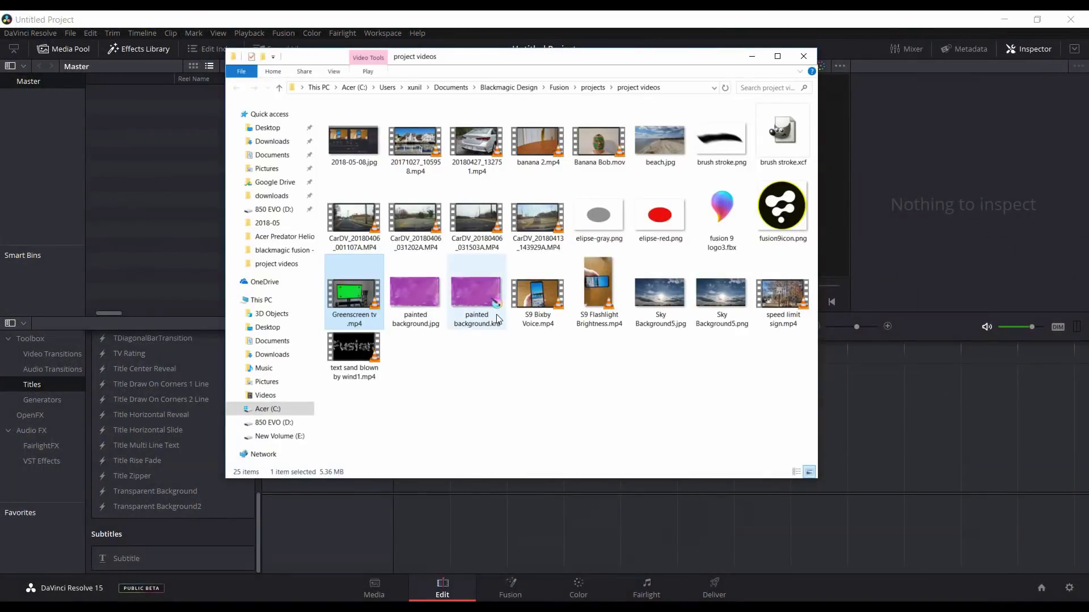
{"action": "mouse_move", "coordinate": [721, 145]}
{"action": "left_mouse_down"}
{"action": "mouse_move", "coordinate": [247, 212]}
{"action": "mouse_move", "coordinate": [181, 201]}
{"action": "left_mouse_up"}
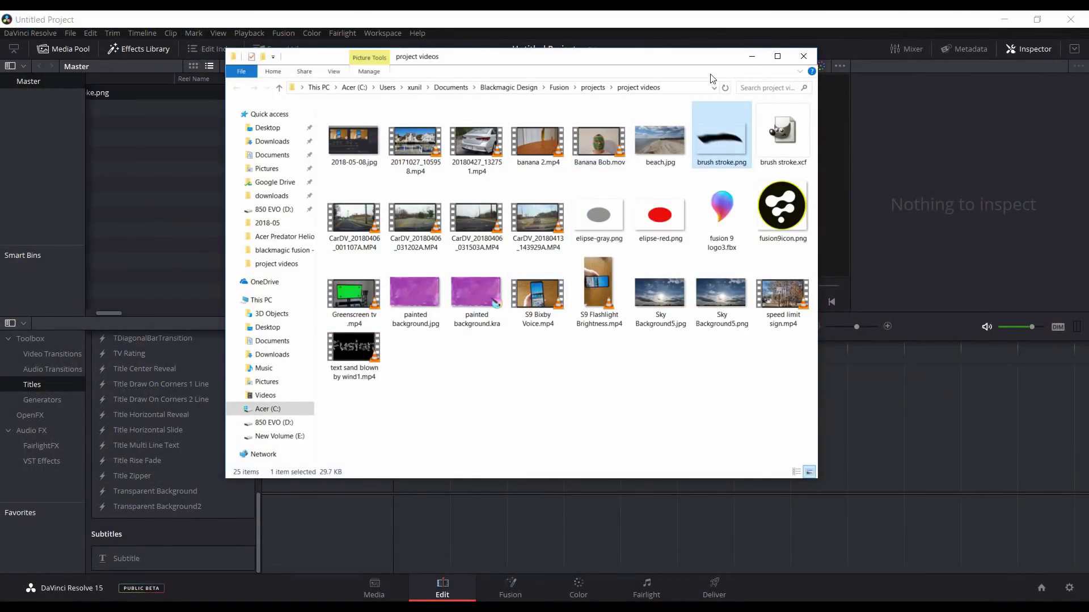
{"action": "left_click", "coordinate": [752, 56]}
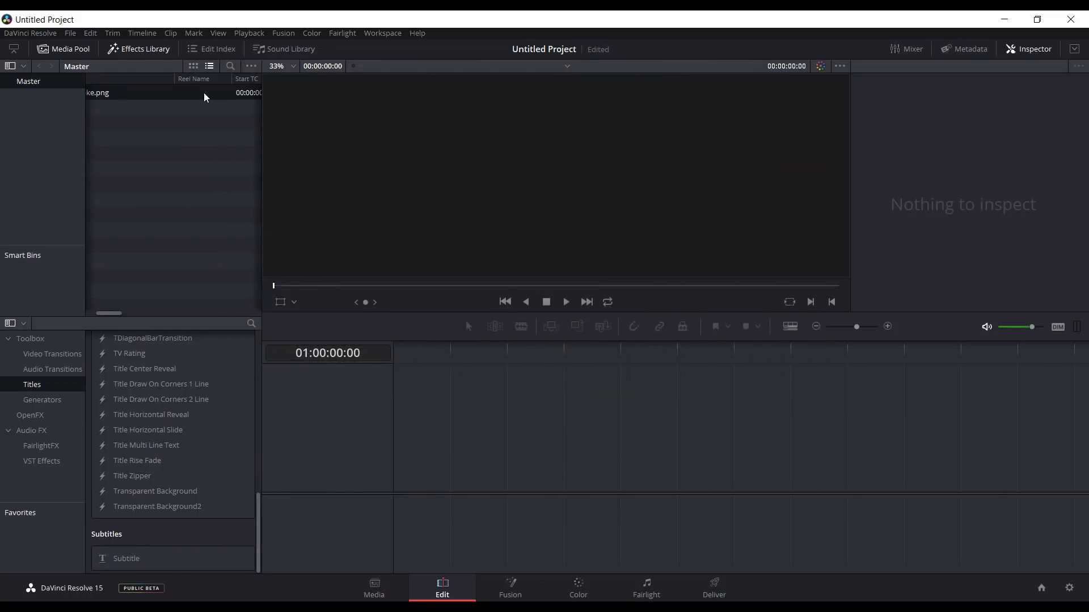
{"action": "left_click", "coordinate": [193, 67]}
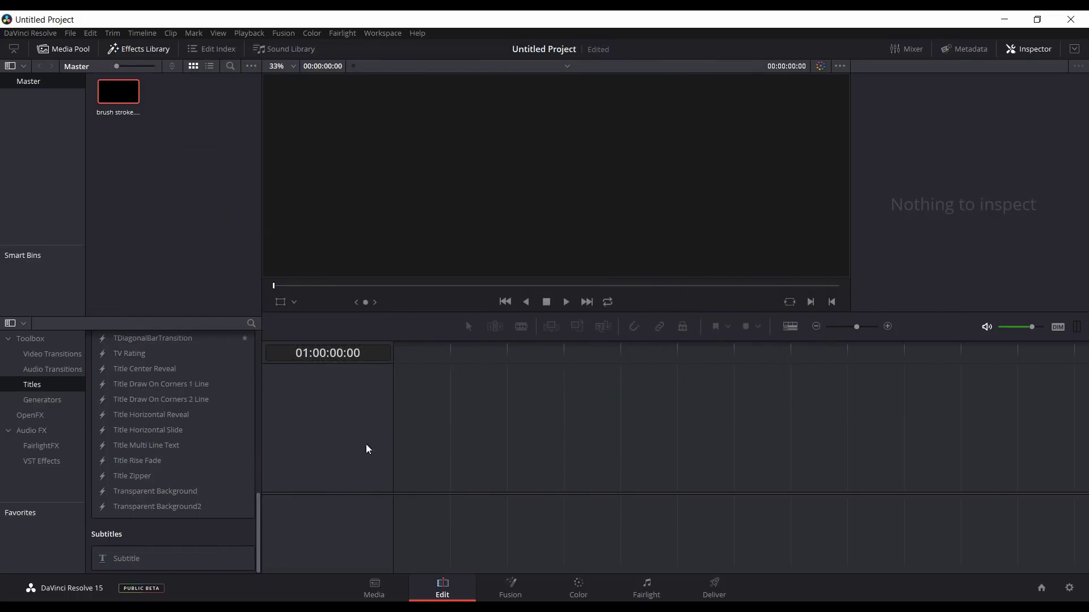
Place a Transparent Background title at the start of the empty timeline
{"action": "left_click_drag", "start_coordinate": [196, 497], "coordinate": [400, 481]}
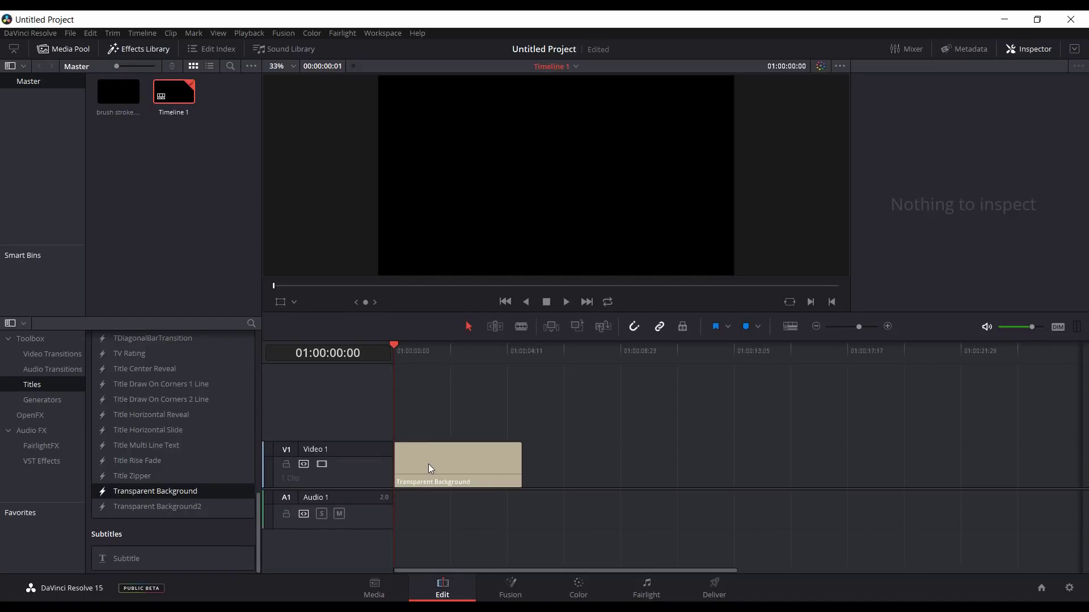
Open the title's Fusion composition, add brush stroke.png as a media node above TransparentBackground, and show it in the first viewer
{"action": "left_click", "coordinate": [506, 592]}
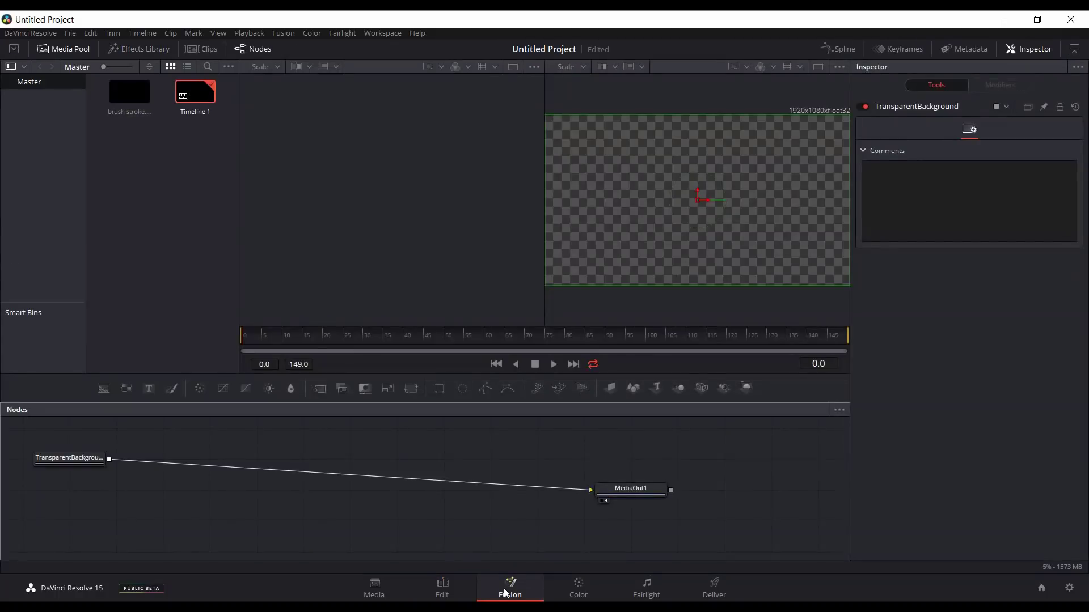
{"action": "left_click_drag", "start_coordinate": [54, 461], "coordinate": [62, 514]}
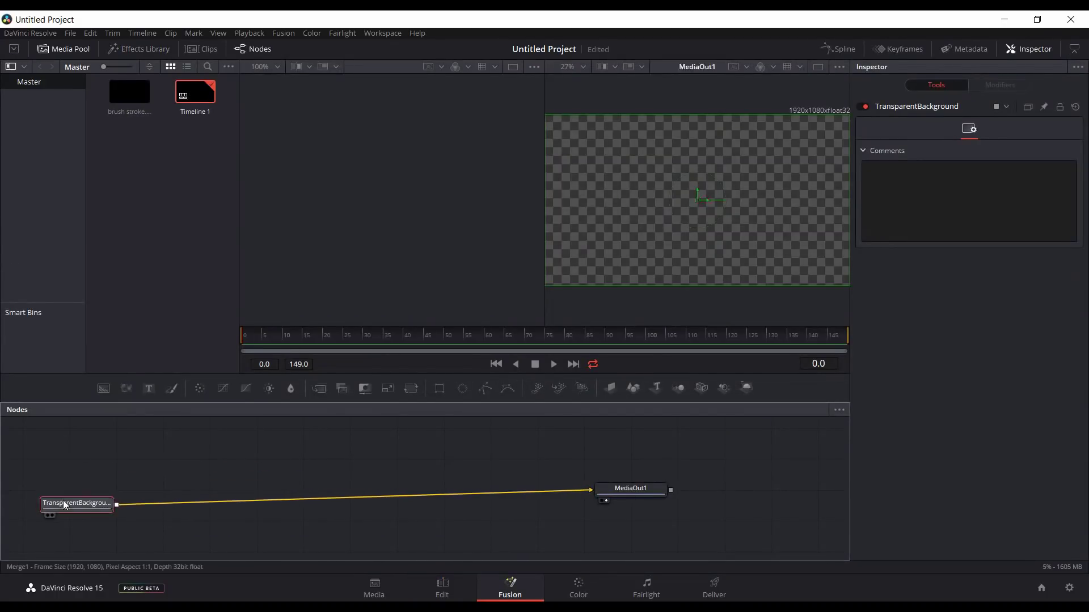
{"action": "mouse_move", "coordinate": [131, 86]}
{"action": "left_mouse_down"}
{"action": "mouse_move", "coordinate": [103, 213]}
{"action": "mouse_move", "coordinate": [159, 359]}
{"action": "mouse_move", "coordinate": [159, 445]}
{"action": "left_mouse_up"}
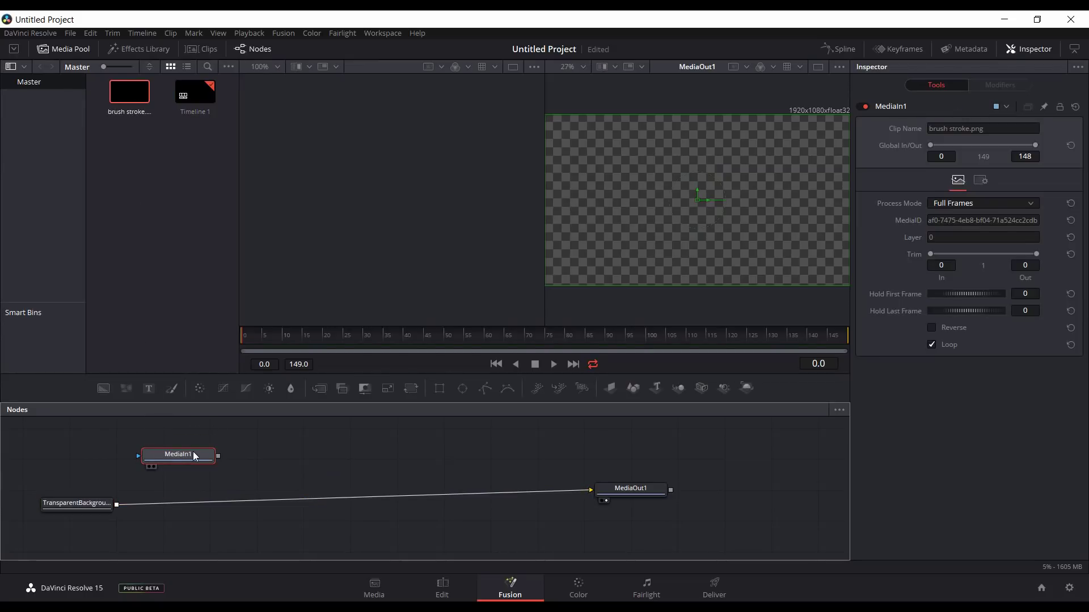
{"action": "key", "text": "1"}
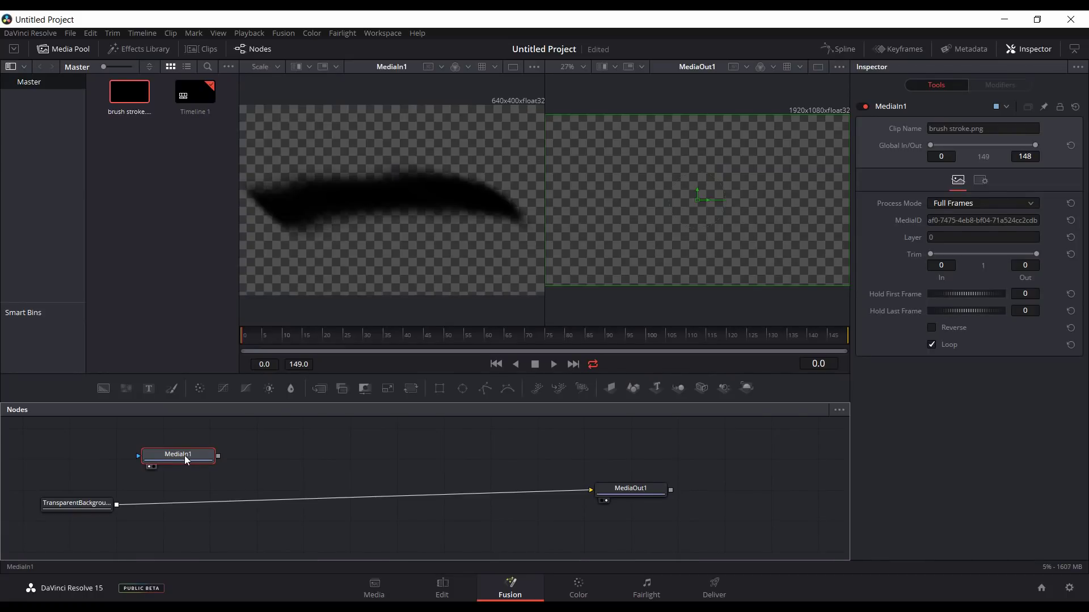
Scrub through the composition, including frames 9, 52 and 26, to check the brush stroke image across the frame range
{"action": "left_click", "coordinate": [281, 337]}
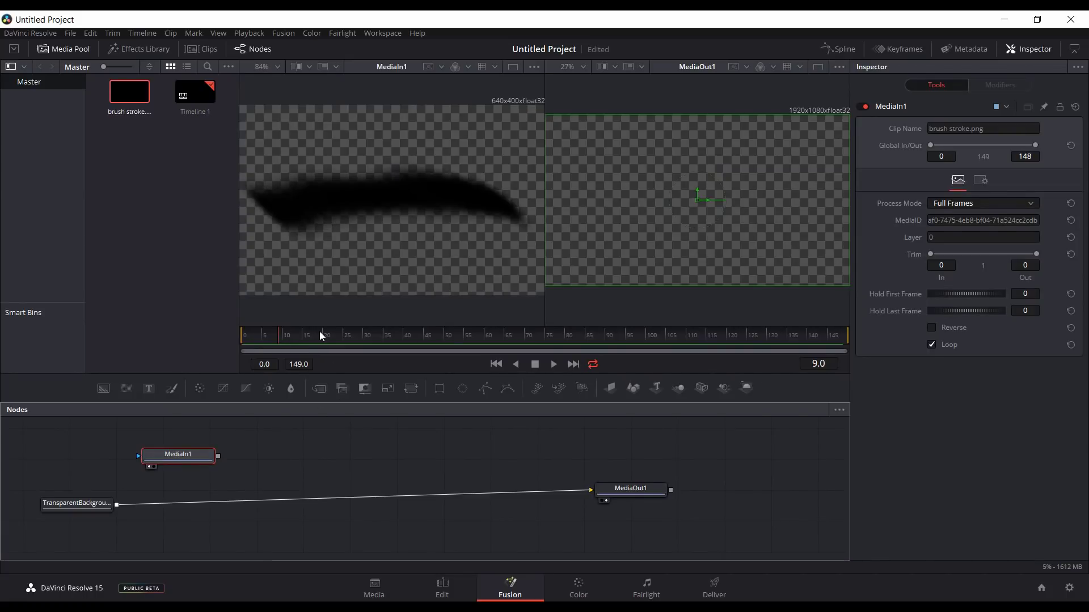
{"action": "left_click", "coordinate": [324, 335]}
{"action": "left_click", "coordinate": [452, 337]}
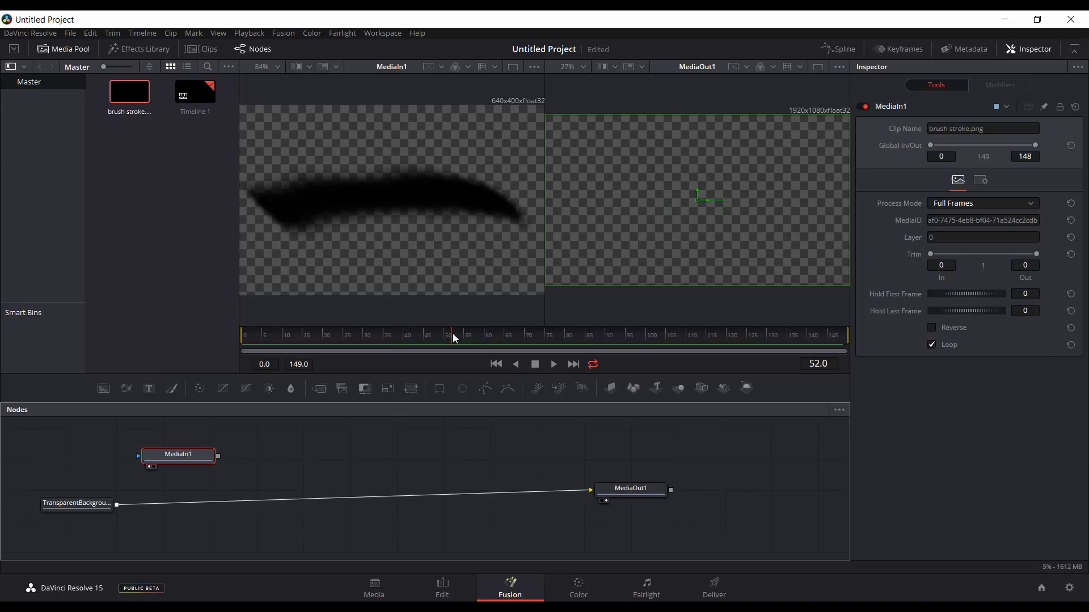
{"action": "left_click", "coordinate": [550, 336]}
{"action": "left_click", "coordinate": [354, 337]}
{"action": "left_click", "coordinate": [327, 337]}
{"action": "left_click_drag", "start_coordinate": [296, 335], "coordinate": [348, 335]}
{"action": "left_click", "coordinate": [375, 335]}
{"action": "left_click", "coordinate": [406, 335]}
{"action": "left_click", "coordinate": [444, 333]}
{"action": "left_click", "coordinate": [349, 335]}
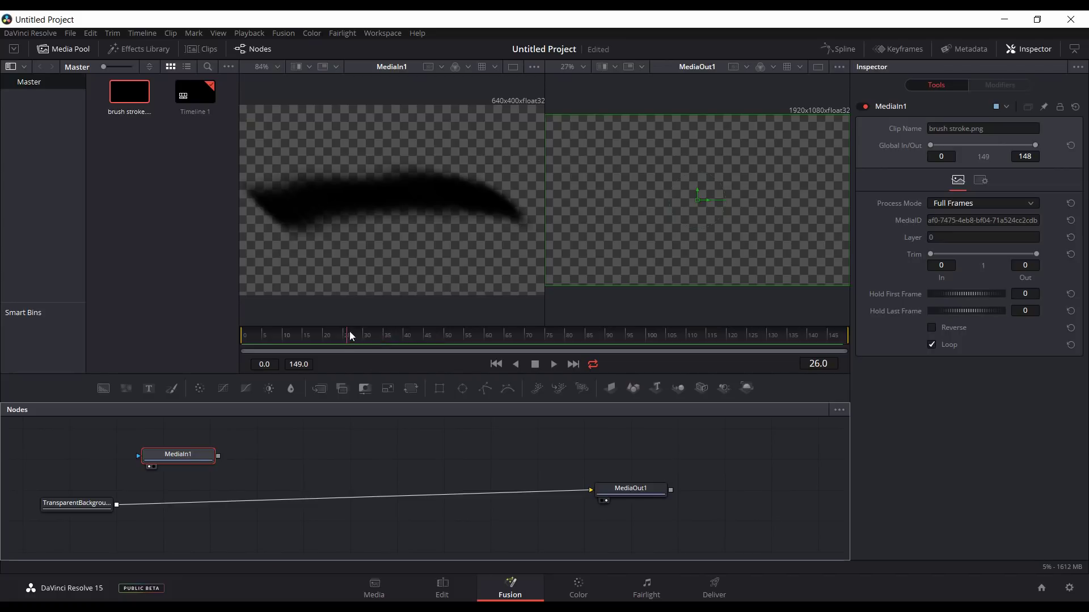
{"action": "left_click", "coordinate": [304, 336]}
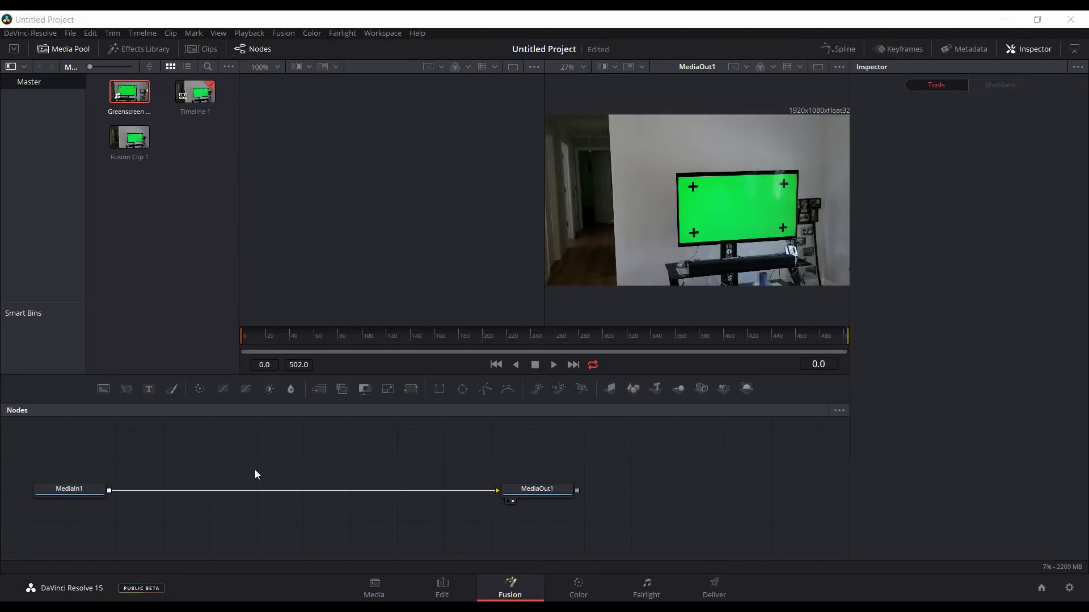
Shift the Global In/Out range of the green-screen Fusion clip's MediaIn1 node to start at about frame 52, previewing frame 62
{"action": "left_click", "coordinate": [76, 493]}
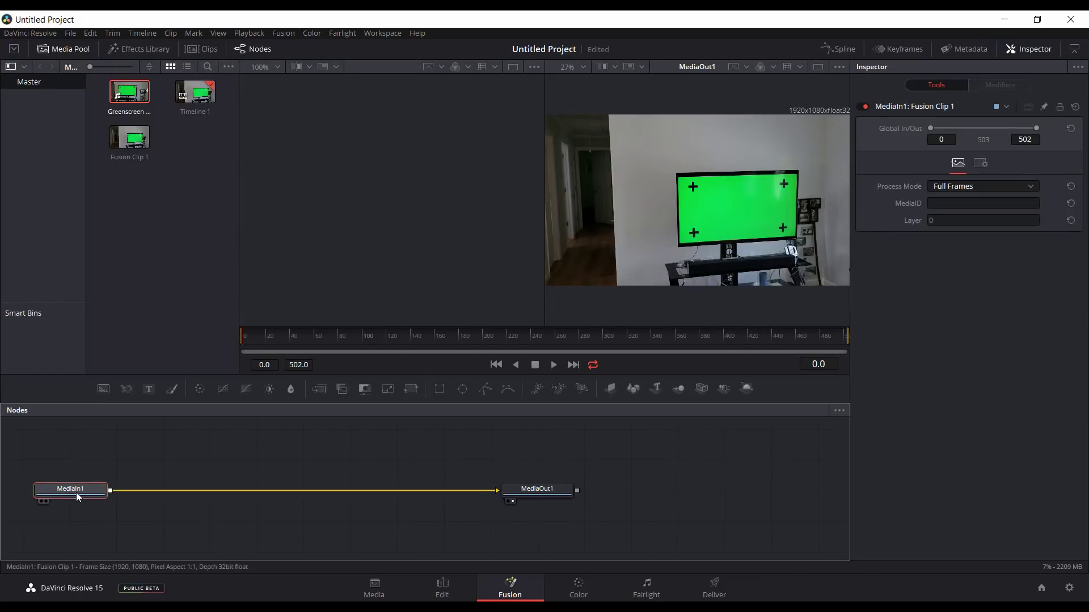
{"action": "left_click", "coordinate": [1036, 128]}
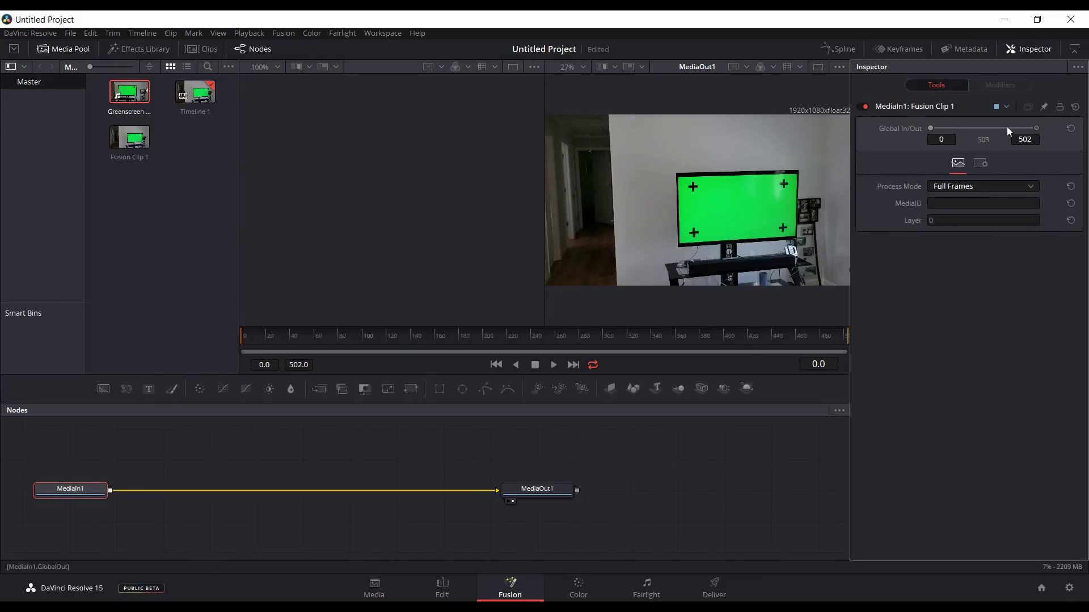
{"action": "left_click_drag", "start_coordinate": [932, 130], "coordinate": [966, 125]}
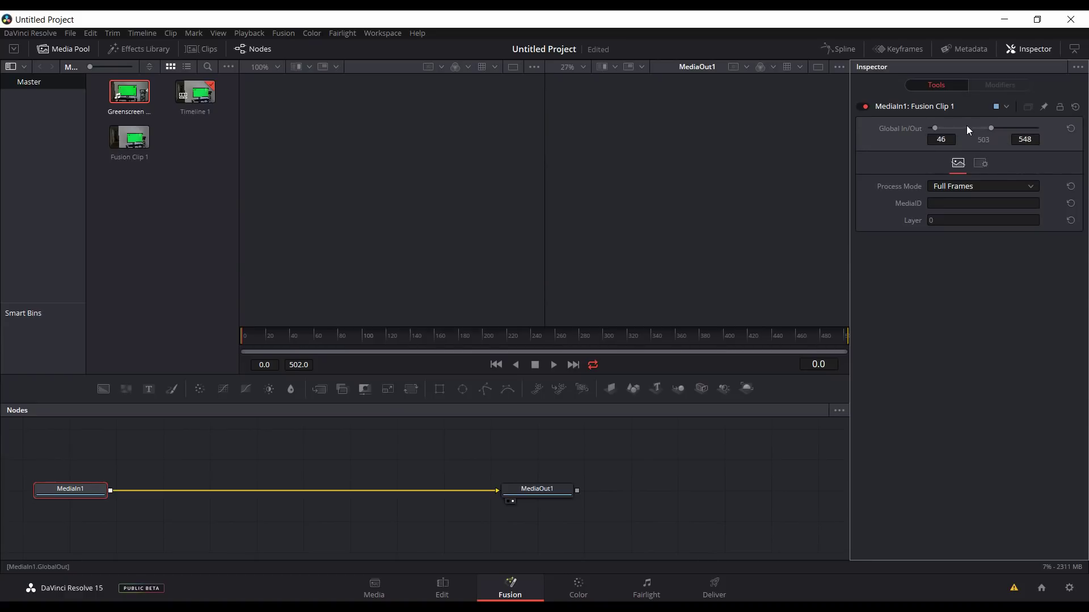
{"action": "left_click", "coordinate": [317, 343]}
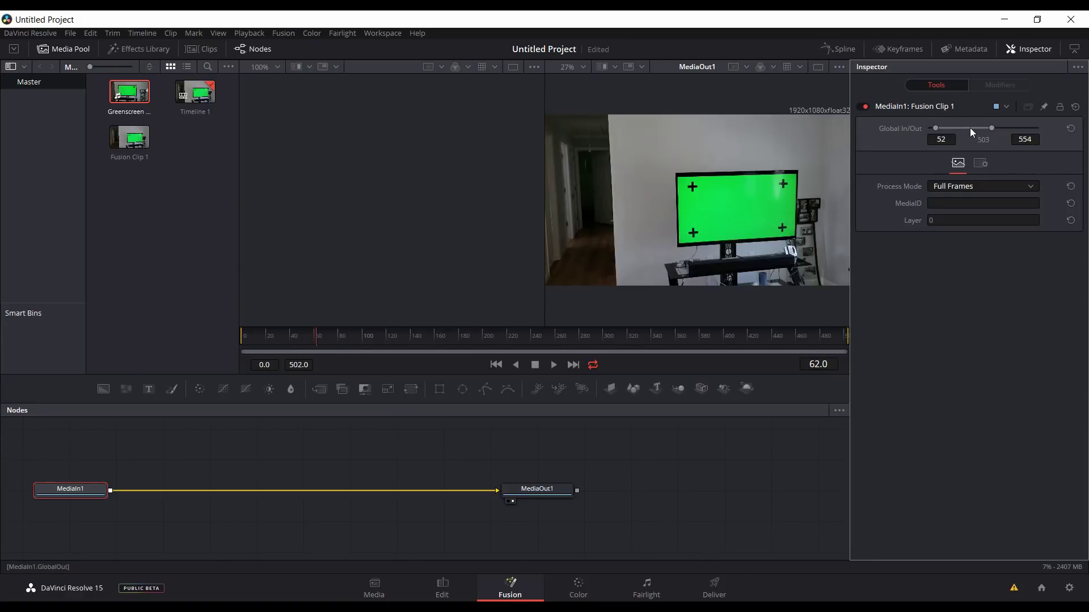
{"action": "mouse_move", "coordinate": [969, 127]}
{"action": "left_mouse_down"}
{"action": "mouse_move", "coordinate": [1016, 123]}
{"action": "mouse_move", "coordinate": [963, 125]}
{"action": "mouse_move", "coordinate": [977, 123]}
{"action": "left_mouse_up"}
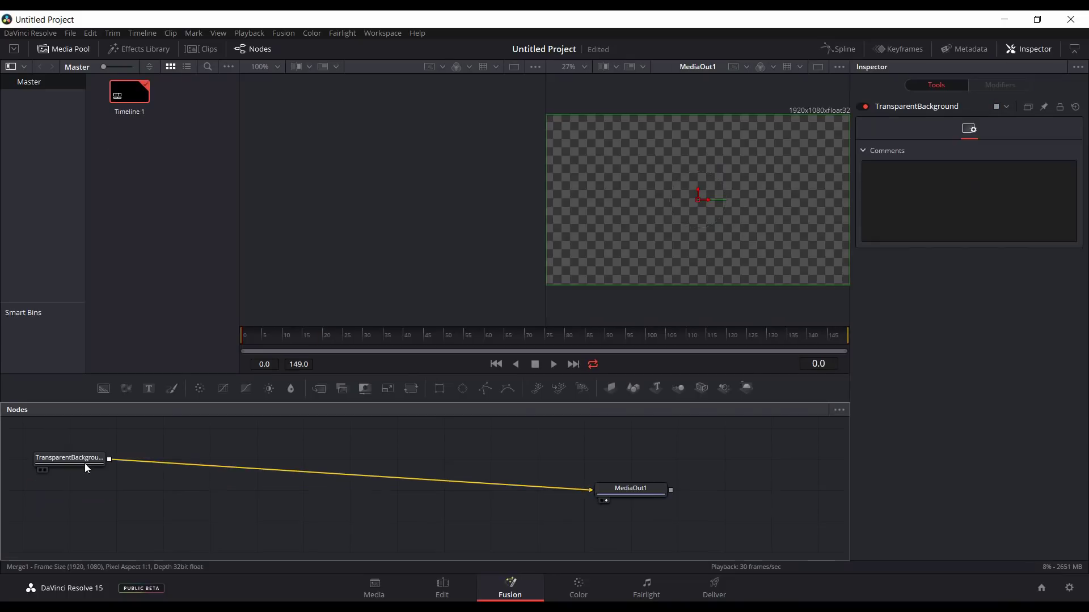
Import Greenscreen tv .mp4 from the project videos folder and add it as a media node above the repositioned TransparentBackground node
{"action": "left_click_drag", "start_coordinate": [84, 464], "coordinate": [118, 506]}
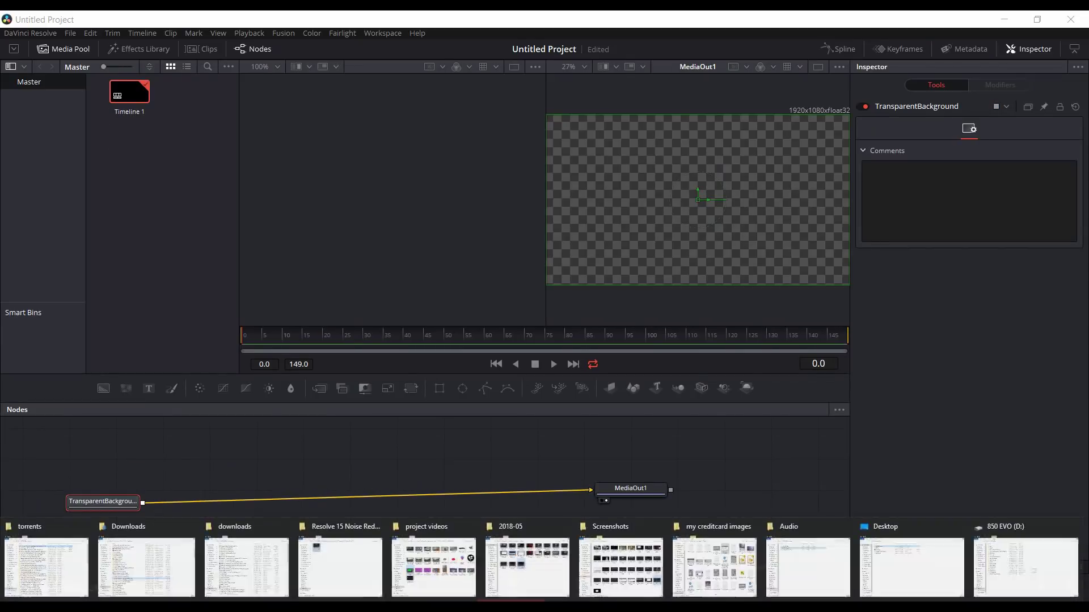
{"action": "left_click", "coordinate": [413, 558]}
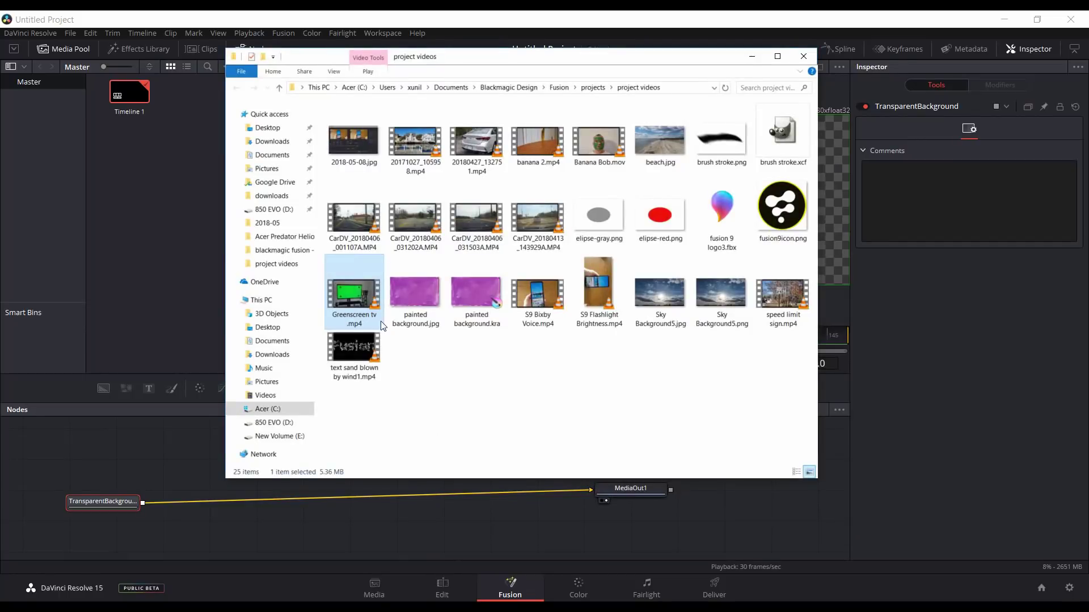
{"action": "left_click_drag", "start_coordinate": [364, 305], "coordinate": [161, 202]}
{"action": "left_click", "coordinate": [752, 59]}
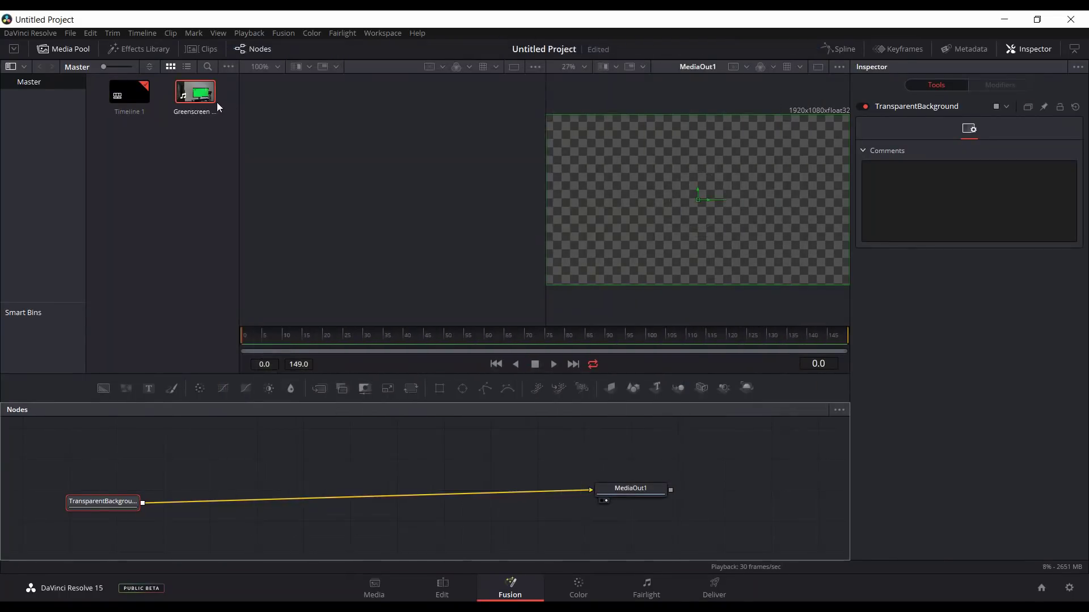
{"action": "left_click_drag", "start_coordinate": [195, 93], "coordinate": [154, 437]}
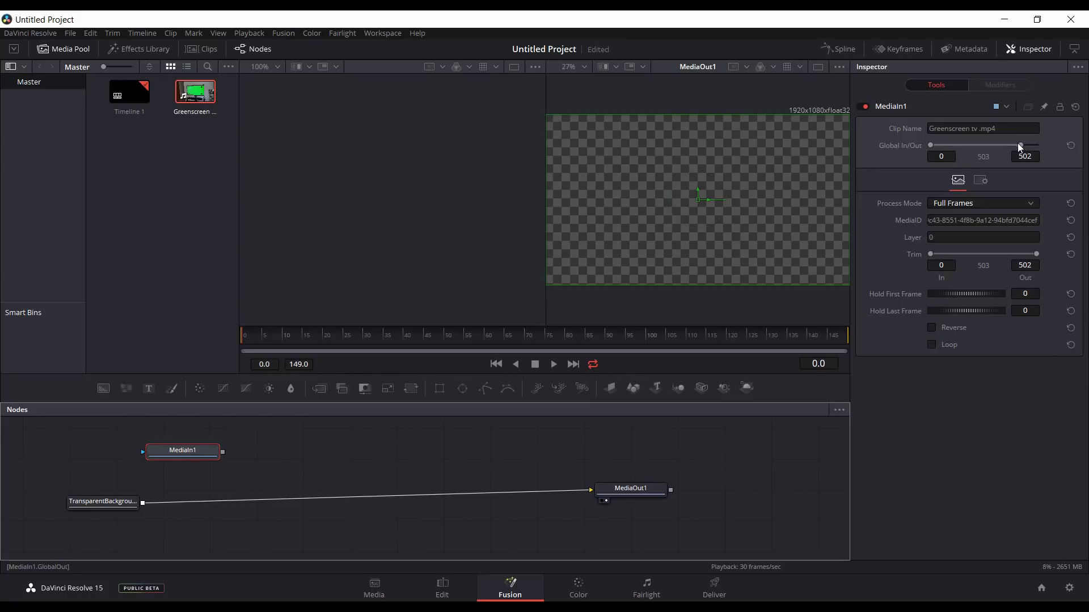
Try shortening the green-screen clip's global range, ending with a Global Out of 400
{"action": "left_click_drag", "start_coordinate": [1019, 145], "coordinate": [998, 147]}
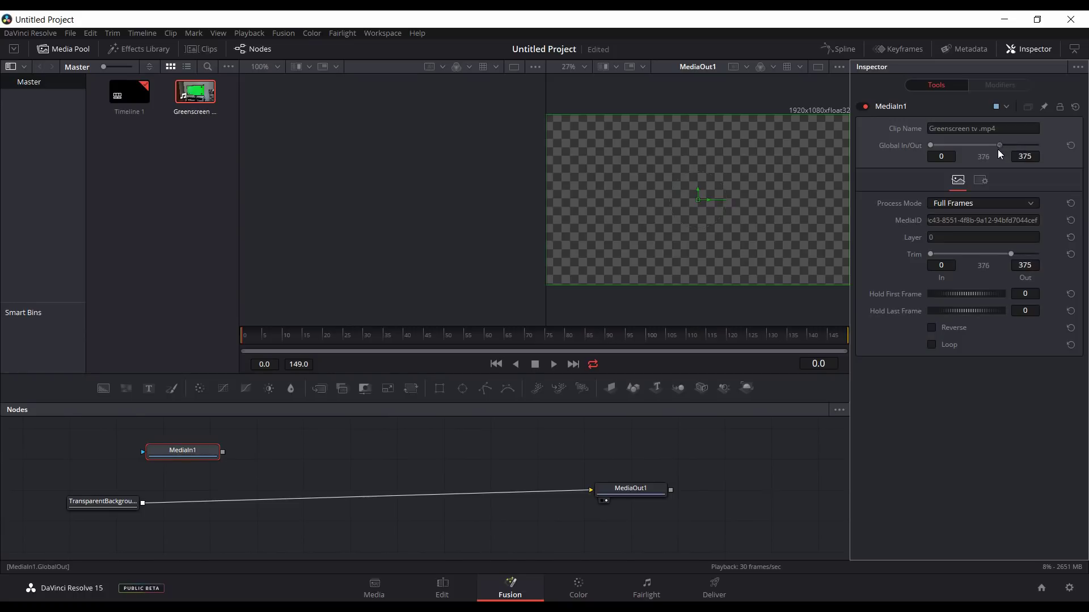
{"action": "left_click", "coordinate": [1030, 158]}
{"action": "type", "text": "308"}
{"action": "key", "text": "Return"}
{"action": "left_click", "coordinate": [1025, 157]}
{"action": "key", "text": "BackSpace"}
{"action": "key", "text": "BackSpace"}
{"action": "key", "text": "BackSpace"}
{"action": "type", "text": "400"}
{"action": "key", "text": "Tab"}
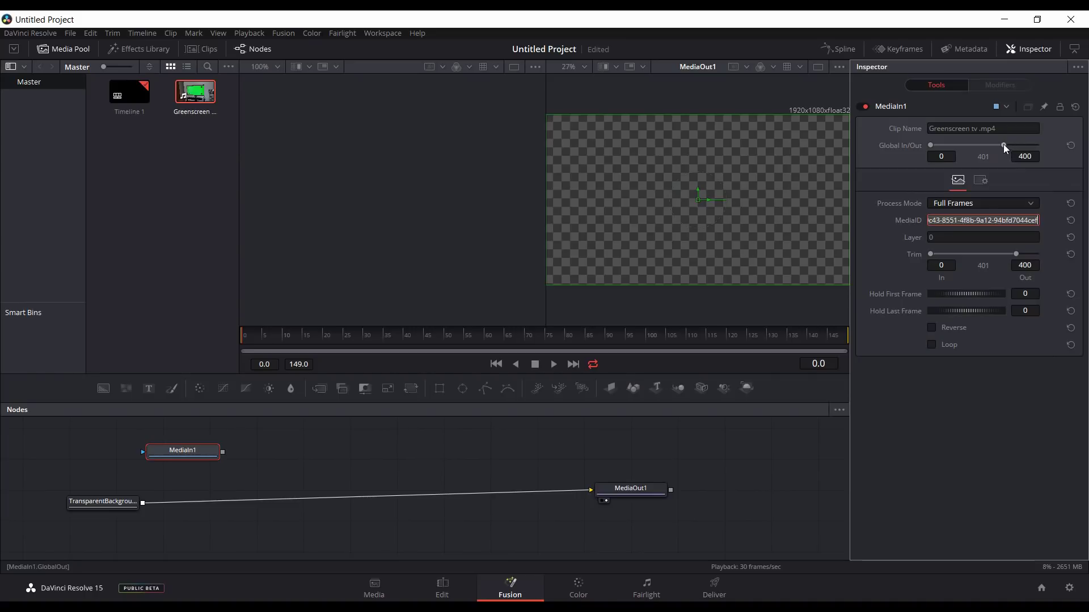
Extend the green-screen clip's out point to frame 502 and show the clip in the first viewer
{"action": "left_click_drag", "start_coordinate": [1003, 144], "coordinate": [1020, 145]}
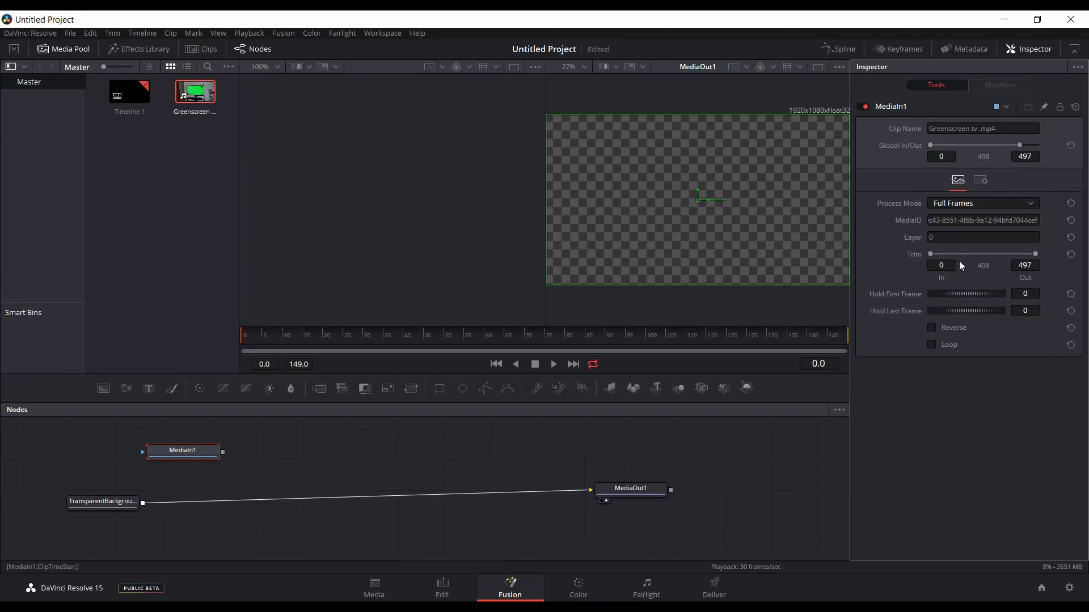
{"action": "mouse_move", "coordinate": [1036, 255]}
{"action": "left_mouse_down"}
{"action": "mouse_move", "coordinate": [1006, 254]}
{"action": "mouse_move", "coordinate": [1037, 254]}
{"action": "left_mouse_up"}
{"action": "key", "text": "1"}
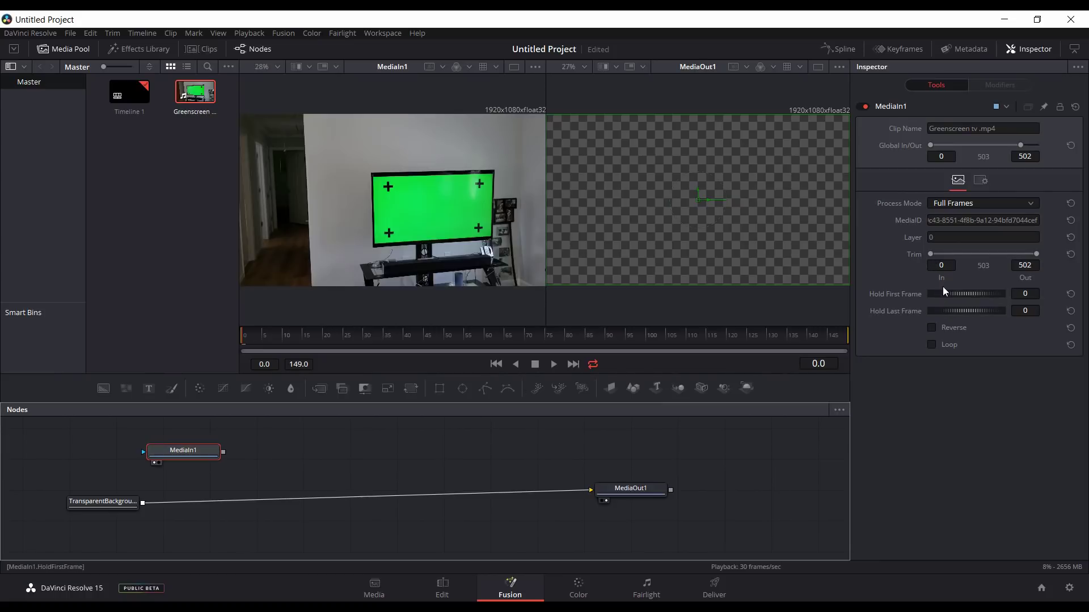
Set the green-screen clip's Hold First Frame to 51 and play the composition to about frame 81
{"action": "left_click_drag", "start_coordinate": [966, 290], "coordinate": [1009, 287]}
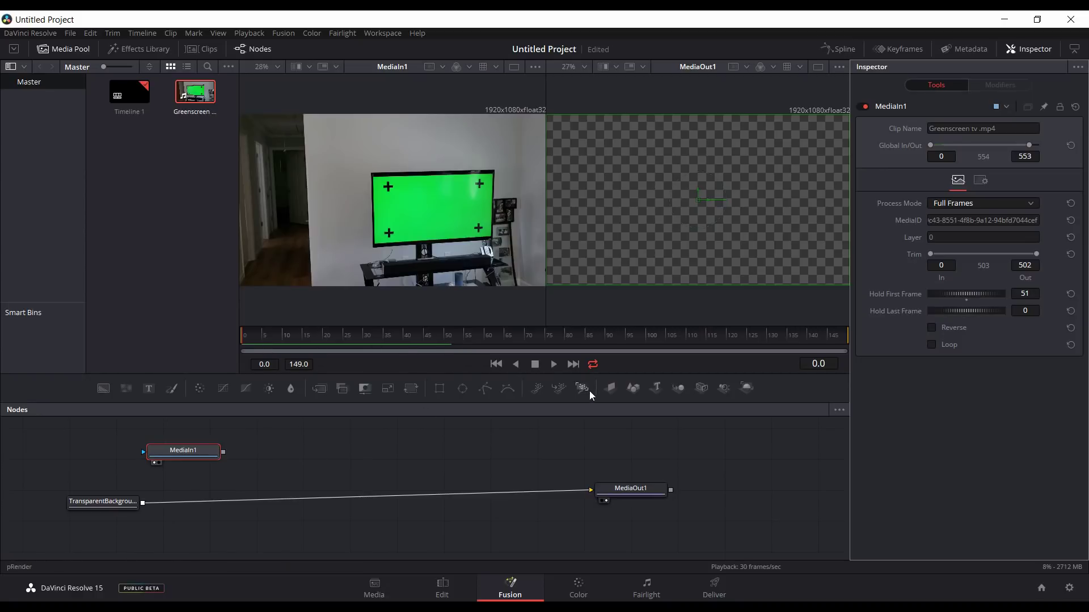
{"action": "left_click", "coordinate": [553, 365]}
{"action": "left_click", "coordinate": [535, 365]}
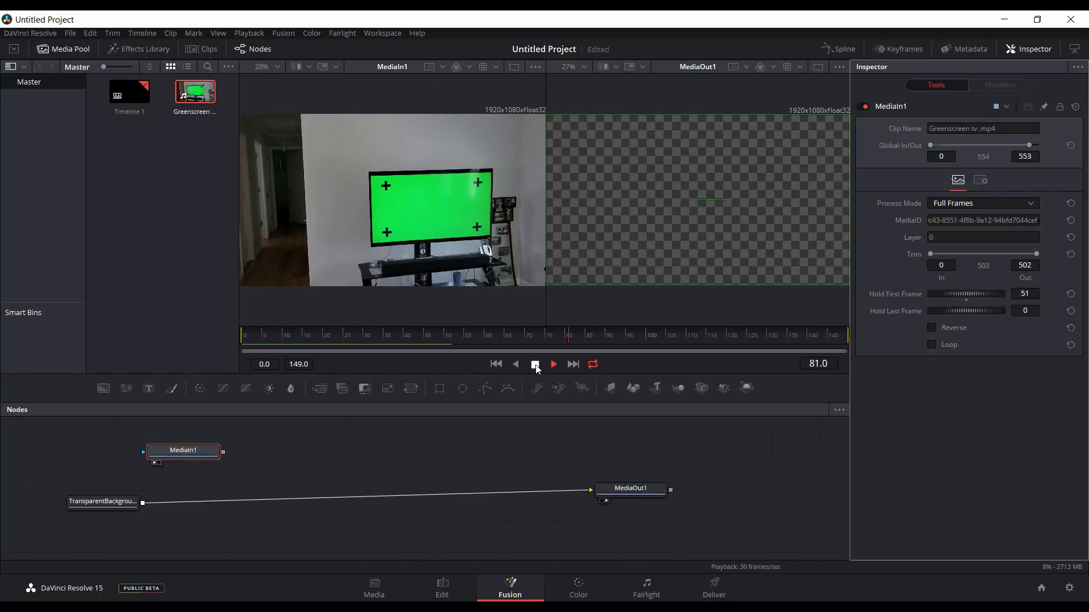
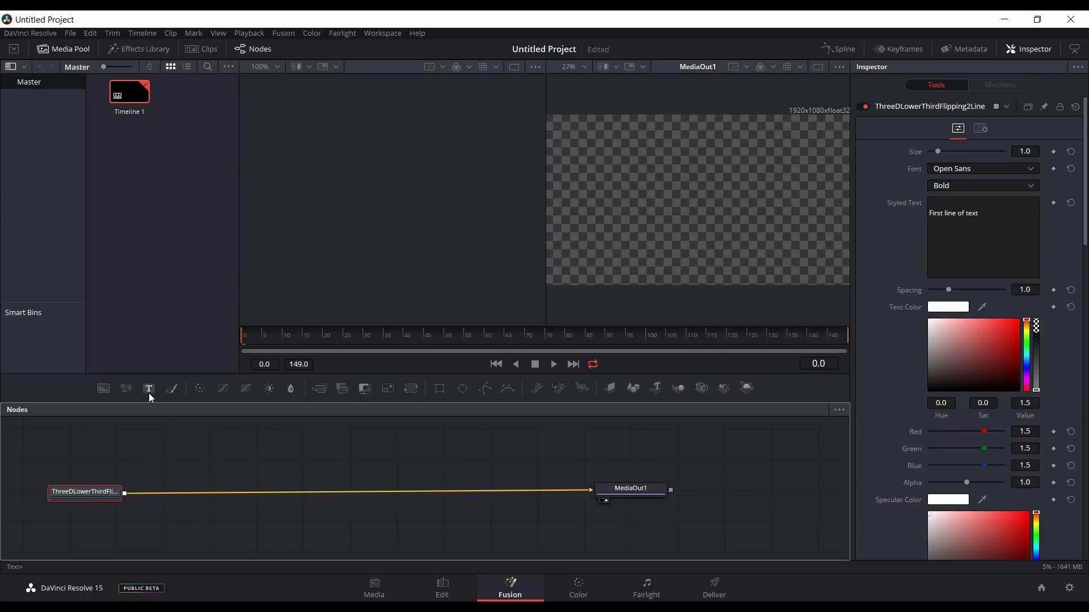
Merge a Text+ node over the 3D lower third title and set its styled text to "Resolve 15"
{"action": "left_click_drag", "start_coordinate": [148, 389], "coordinate": [122, 498]}
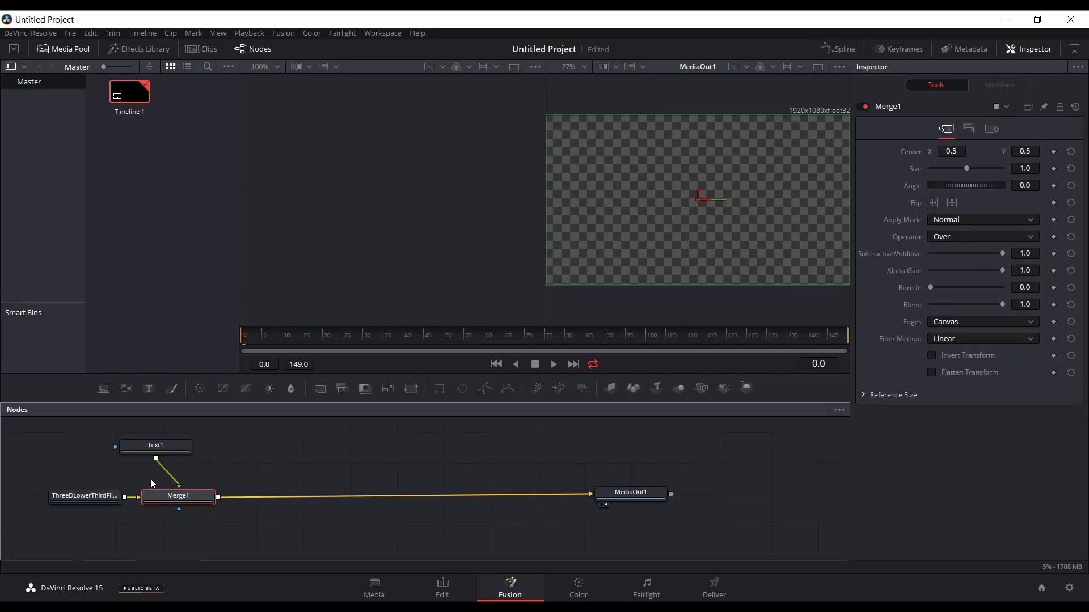
{"action": "left_click", "coordinate": [155, 446]}
{"action": "left_click", "coordinate": [1002, 230]}
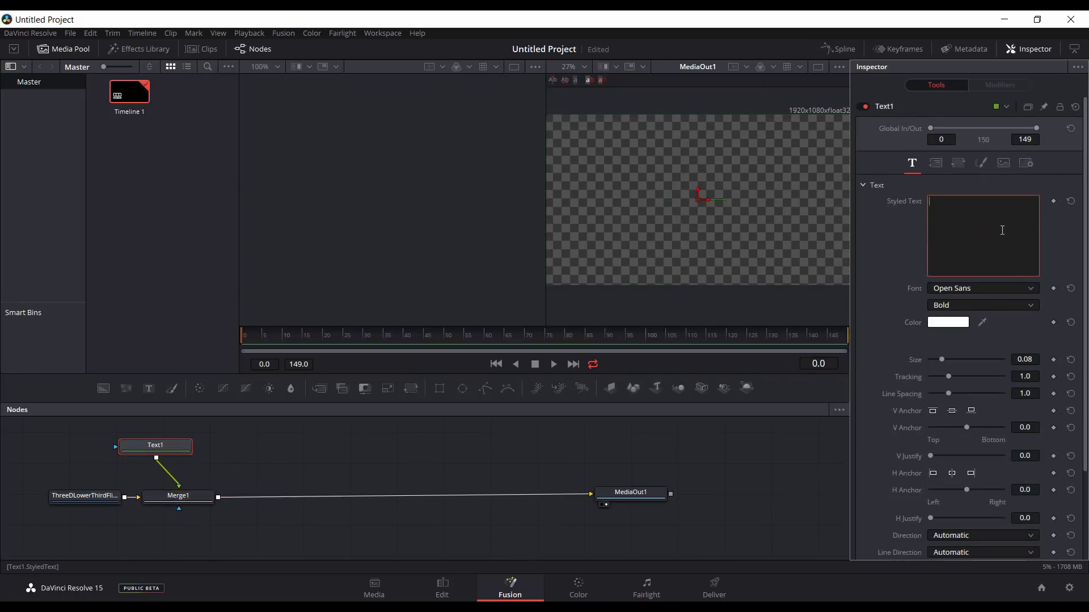
{"action": "type", "text": "Resolv"}
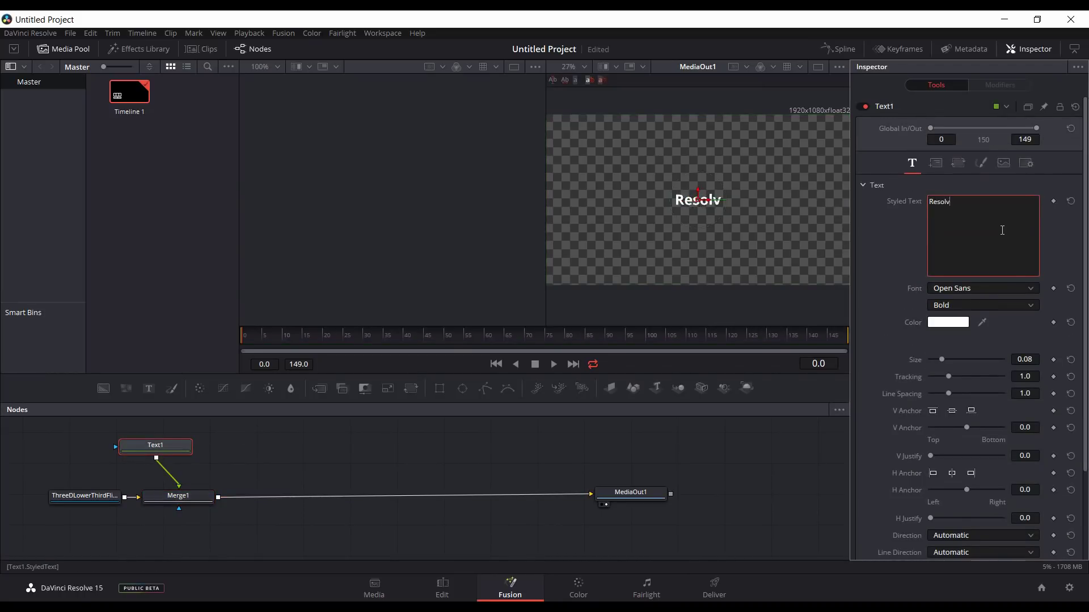
{"action": "type", "text": "e 15"}
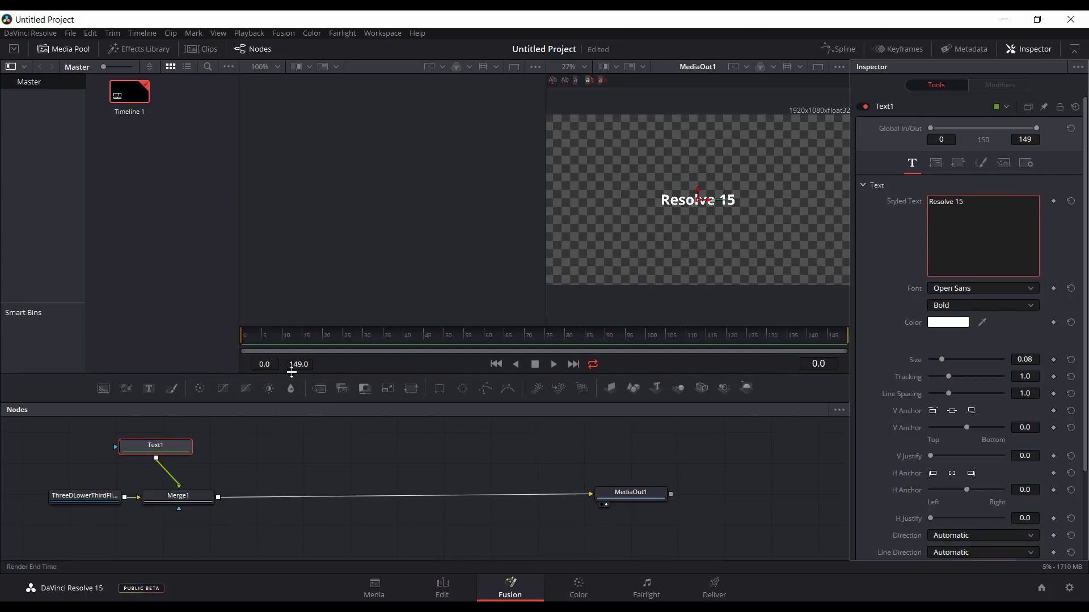
Compare the lower third title's composition in Fusion with its clip on the Edit page timeline
{"action": "left_click", "coordinate": [444, 587]}
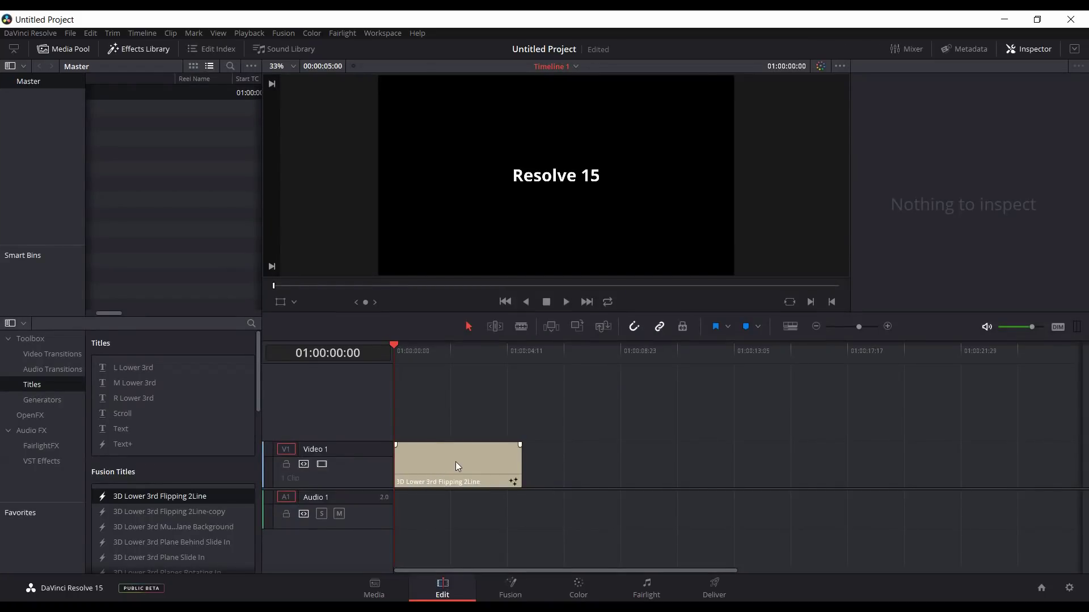
{"action": "left_click", "coordinate": [512, 590]}
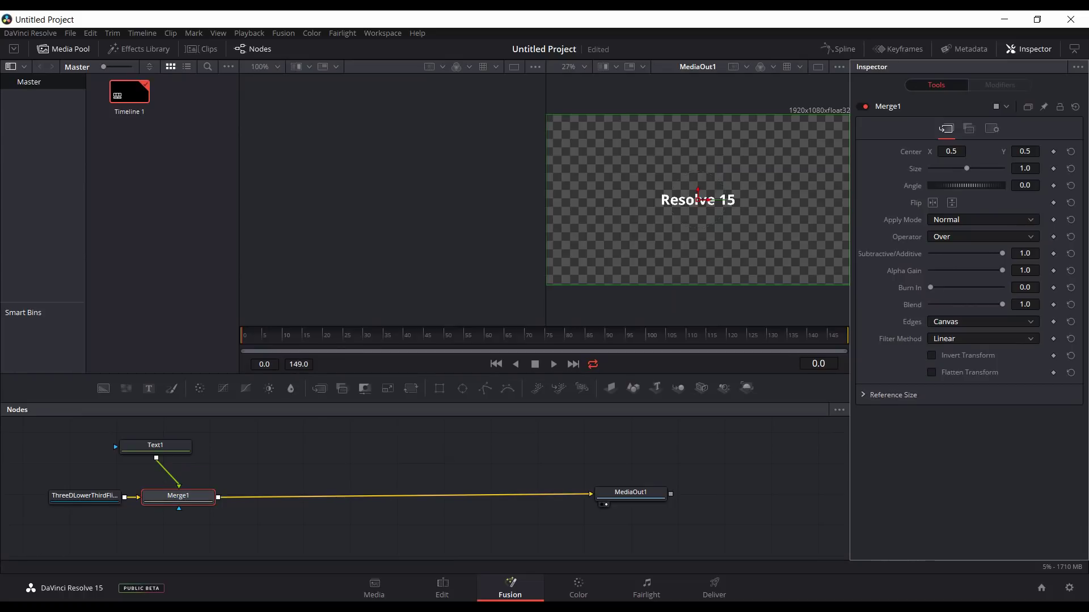
{"action": "left_click", "coordinate": [443, 590]}
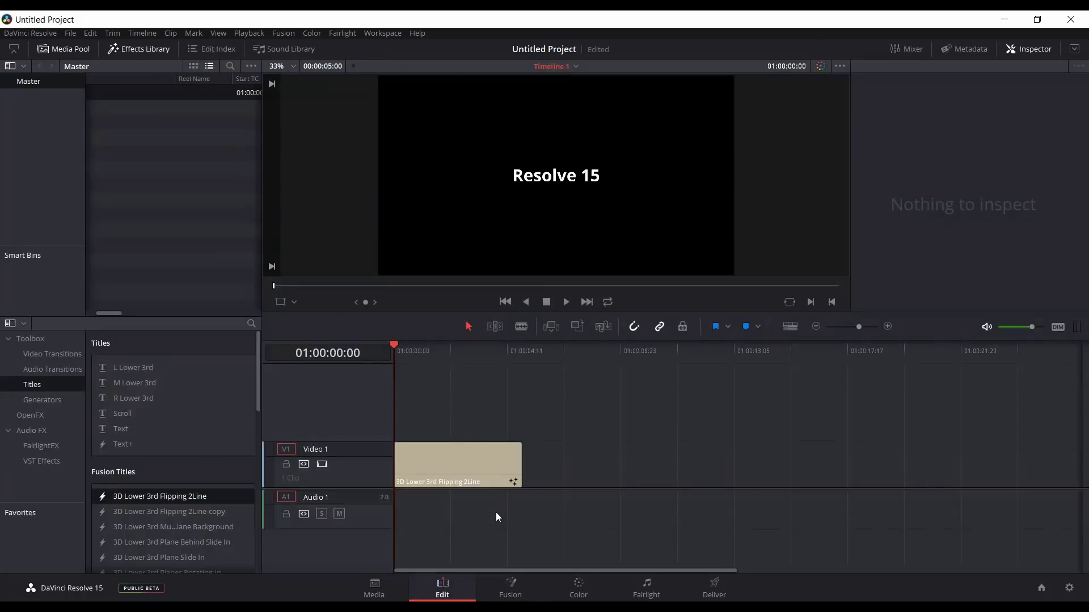
Change the 3D Lower 3rd Flipping 2Line clip's duration to 00:00:10:00 and reopen its composition in Fusion
{"action": "right_click", "coordinate": [459, 463]}
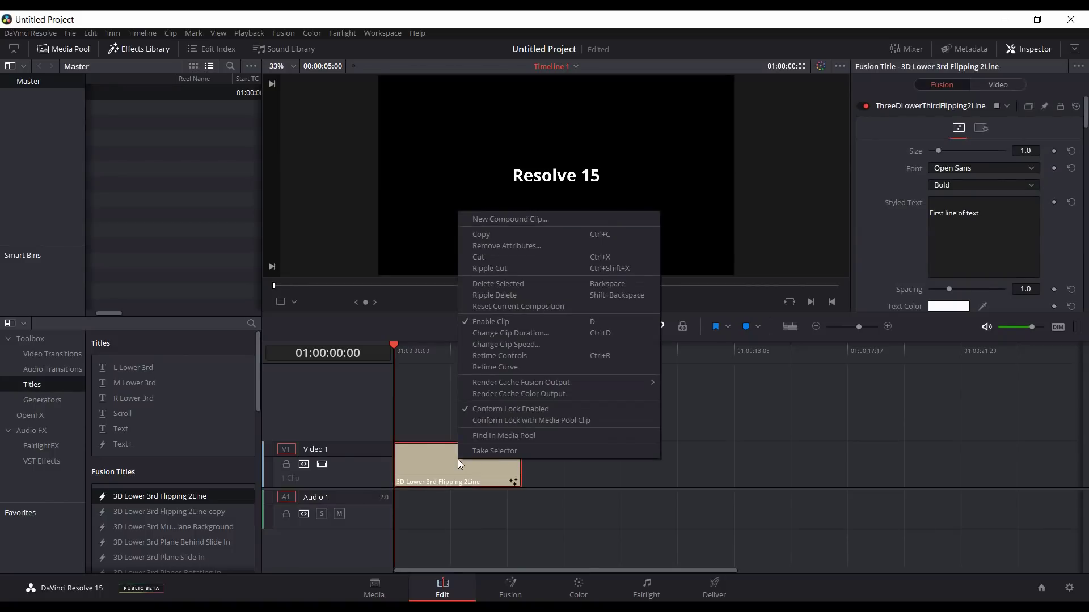
{"action": "left_click", "coordinate": [511, 333]}
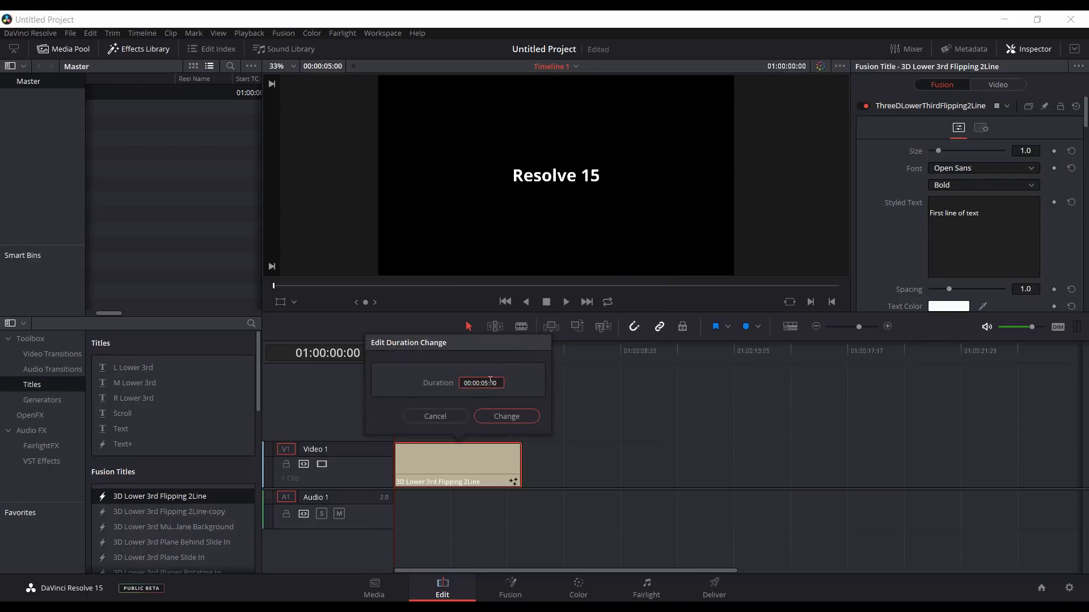
{"action": "left_click", "coordinate": [491, 382]}
{"action": "left_click", "coordinate": [502, 415]}
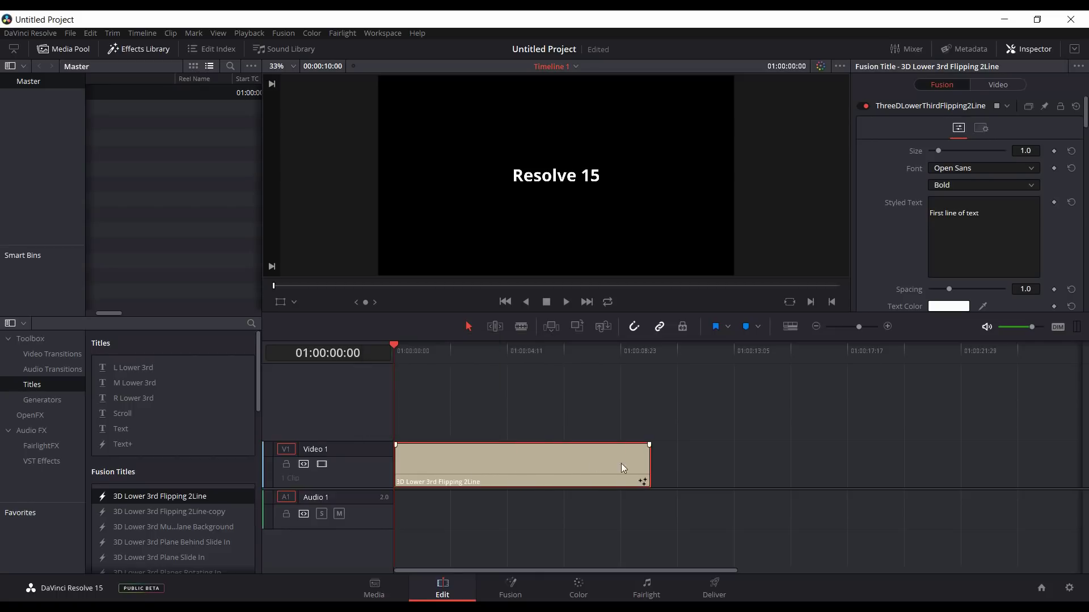
{"action": "left_click", "coordinate": [512, 591]}
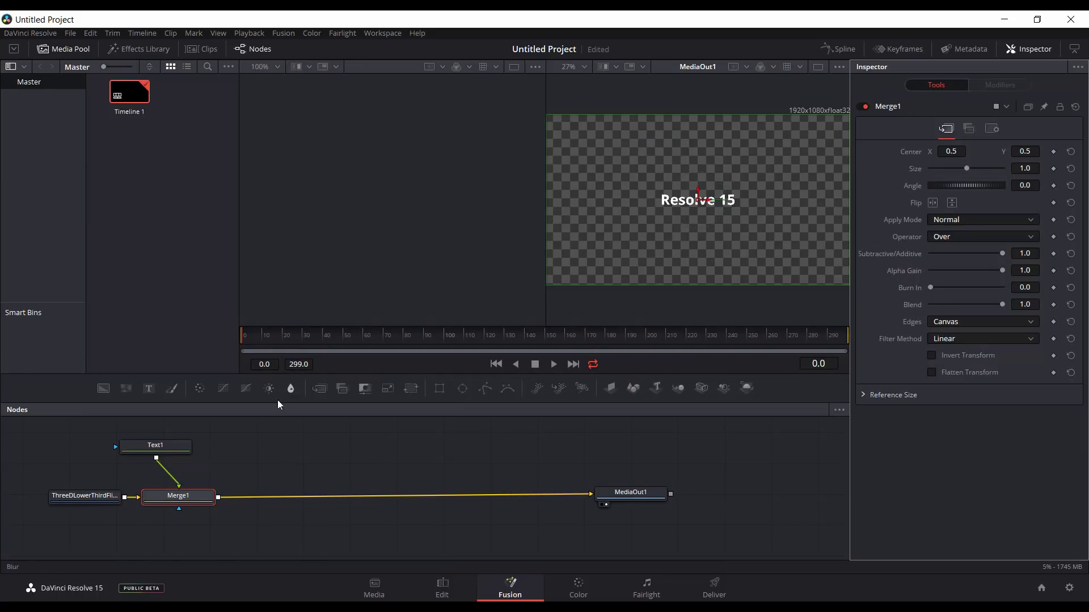
Examine the Global In/Out range of the Text1 node, and return to the Edit page
{"action": "left_click", "coordinate": [176, 448]}
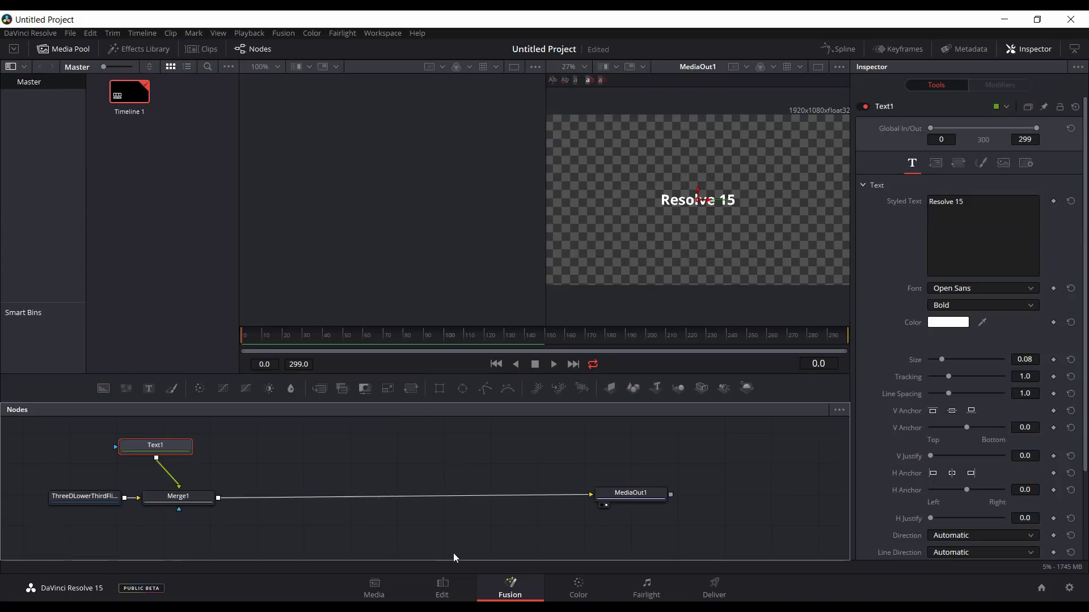
{"action": "left_click", "coordinate": [444, 585]}
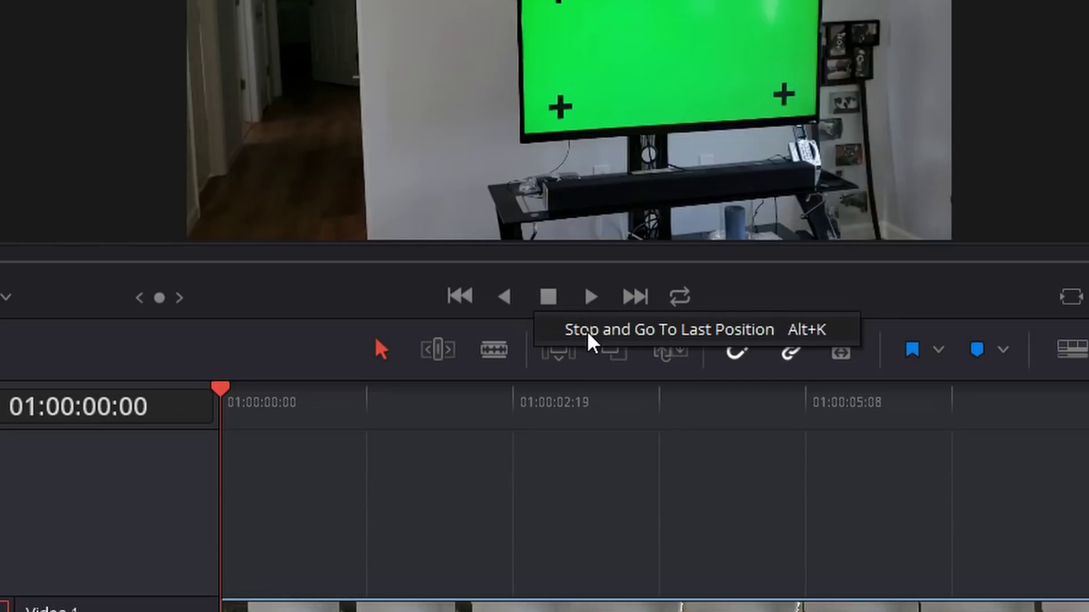
Enable Stop and Go To Last Position, and test it by twice playing and stopping the green-screen timeline from 01:00:03:11
{"action": "left_click", "coordinate": [582, 399]}
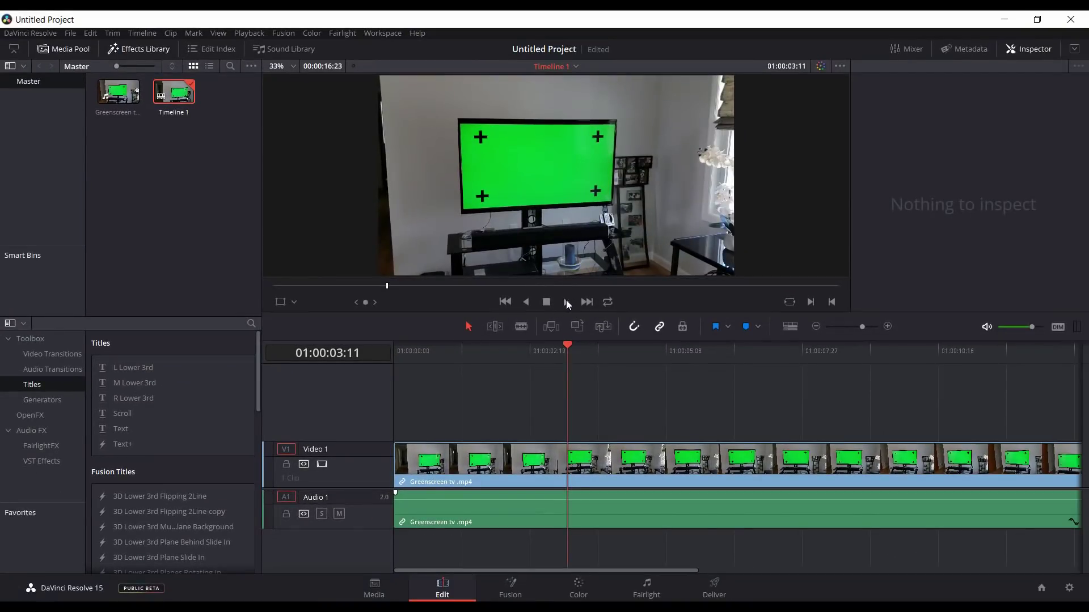
{"action": "left_click", "coordinate": [566, 301]}
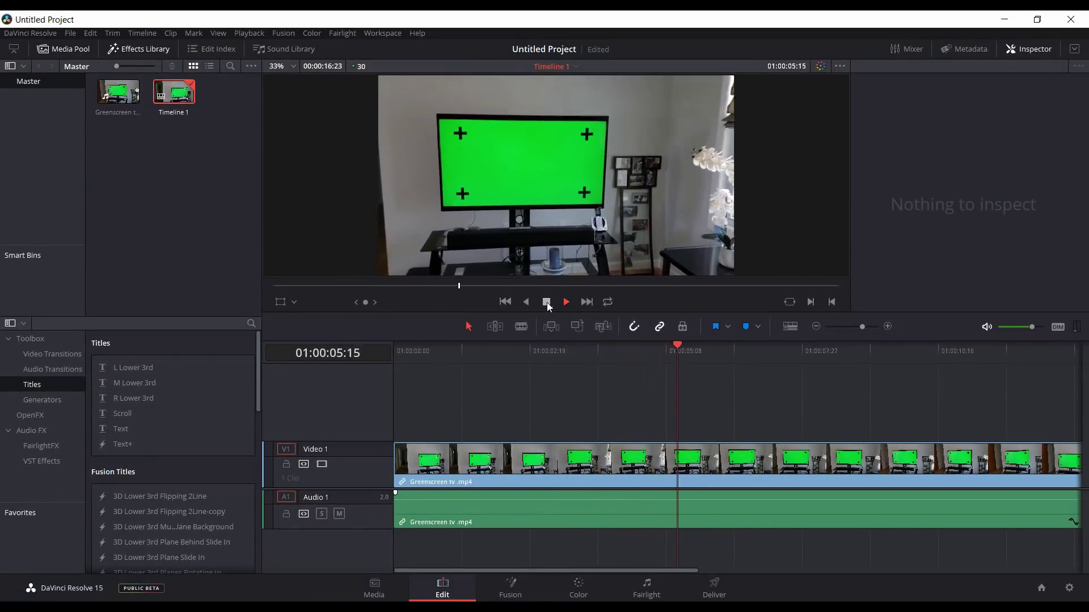
{"action": "left_click", "coordinate": [547, 301]}
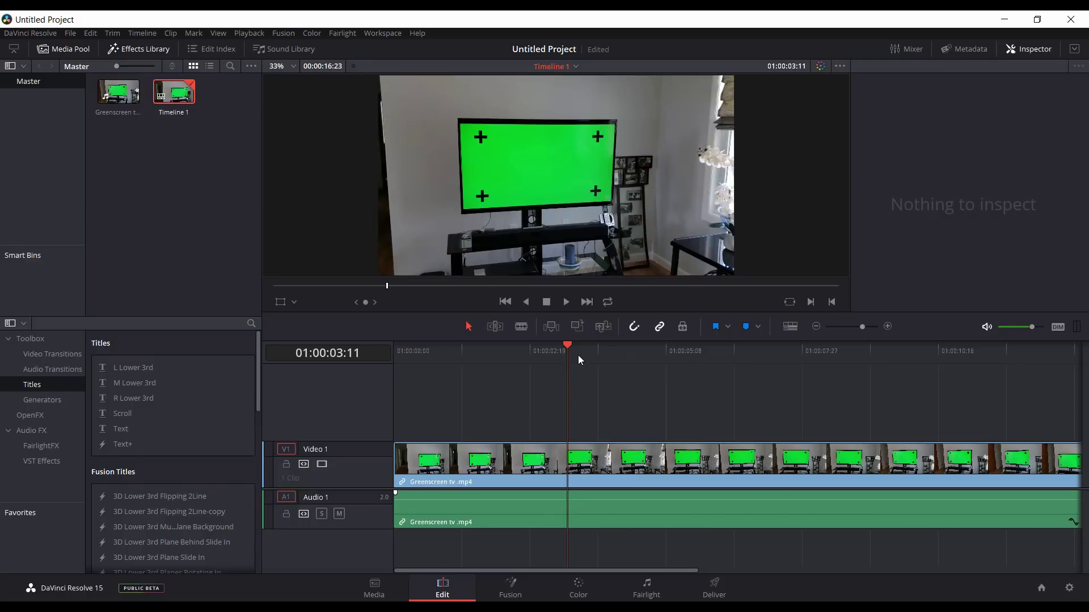
{"action": "left_click", "coordinate": [566, 302]}
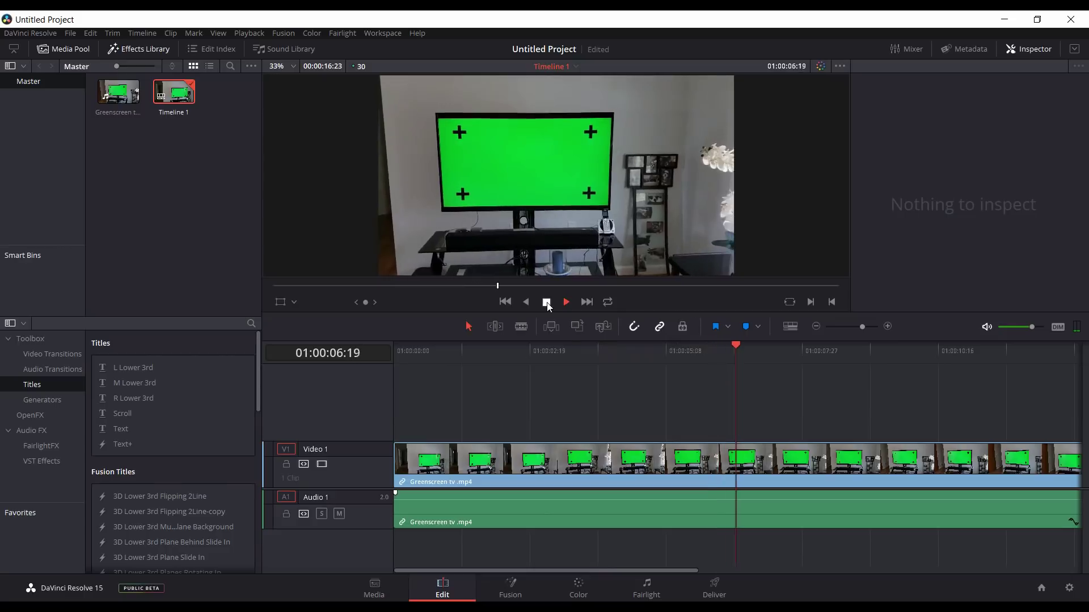
{"action": "left_click", "coordinate": [547, 302]}
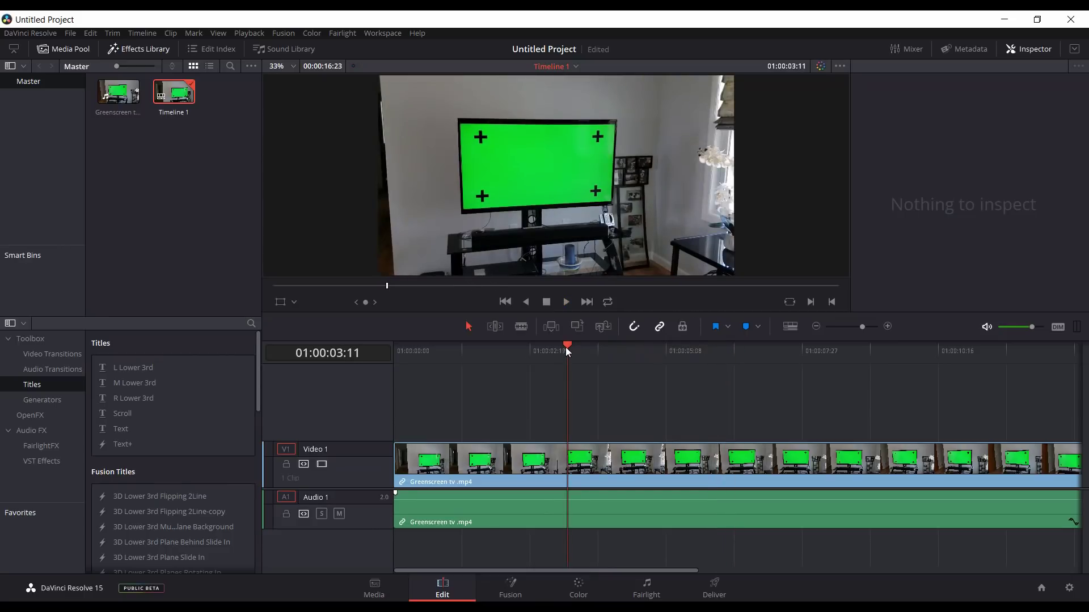
Disable Stop and Go To Last Position, and play the timeline from 01:00:03:11 to about 01:00:06:20 before stopping
{"action": "right_click", "coordinate": [547, 302]}
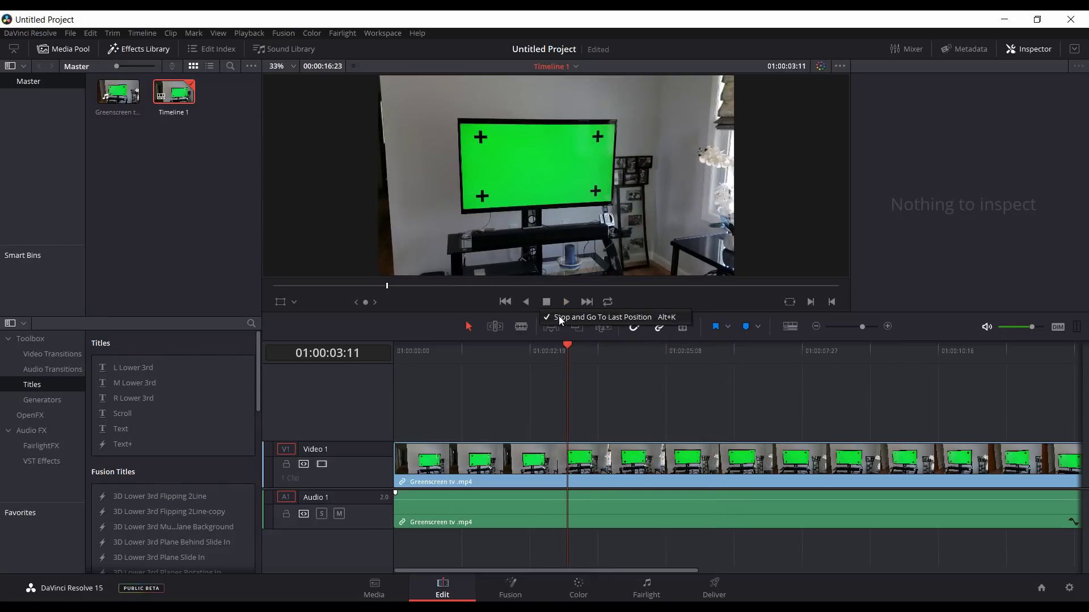
{"action": "left_click", "coordinate": [561, 317]}
{"action": "left_click", "coordinate": [565, 301]}
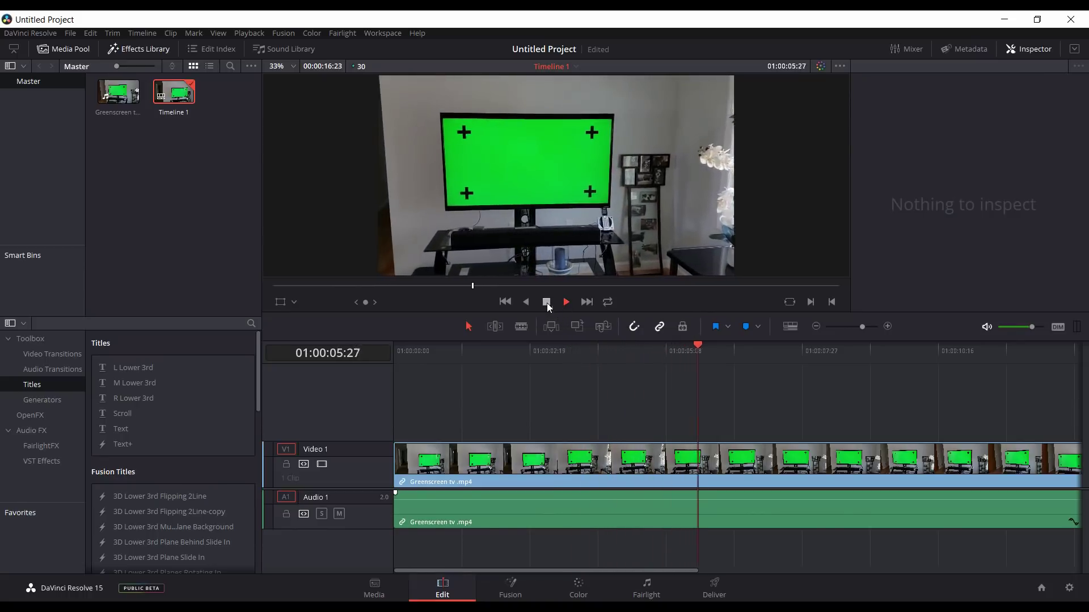
{"action": "left_click", "coordinate": [547, 302]}
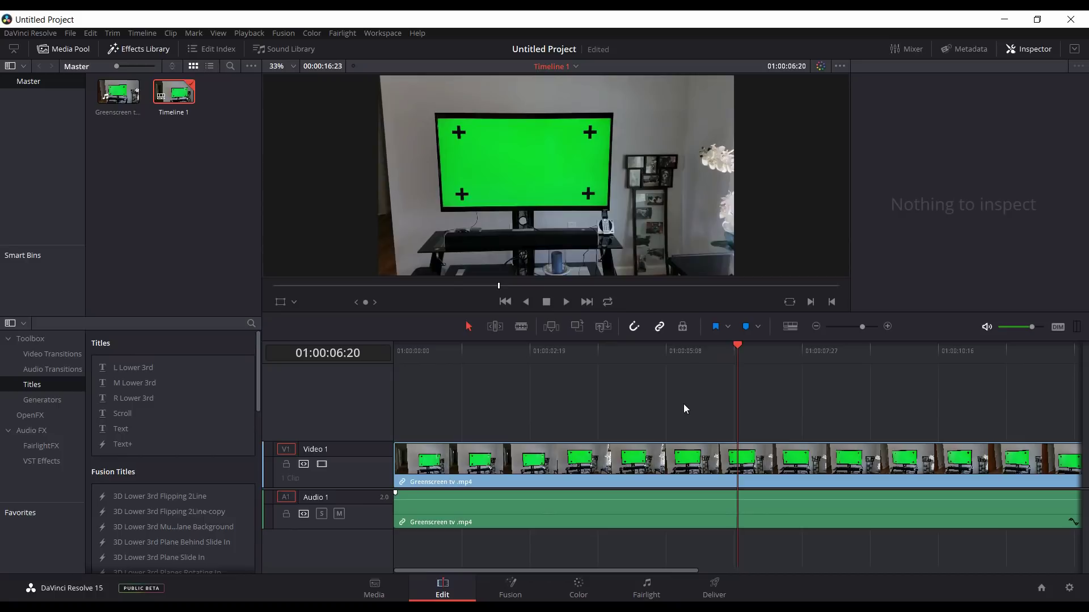